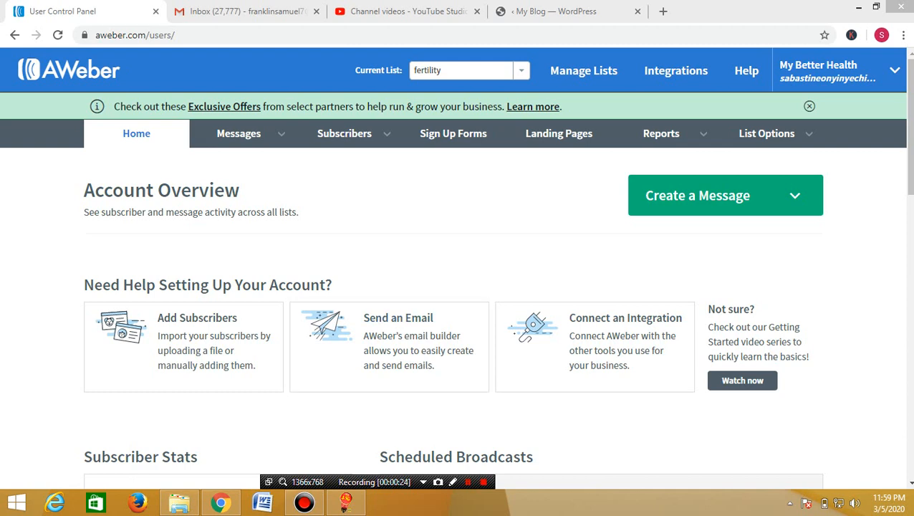
# Try to set fertility as the current list, and return to the account overview page.
pyautogui.scroll(-2, 497, 268)
pyautogui.scroll(2, 497, 268)
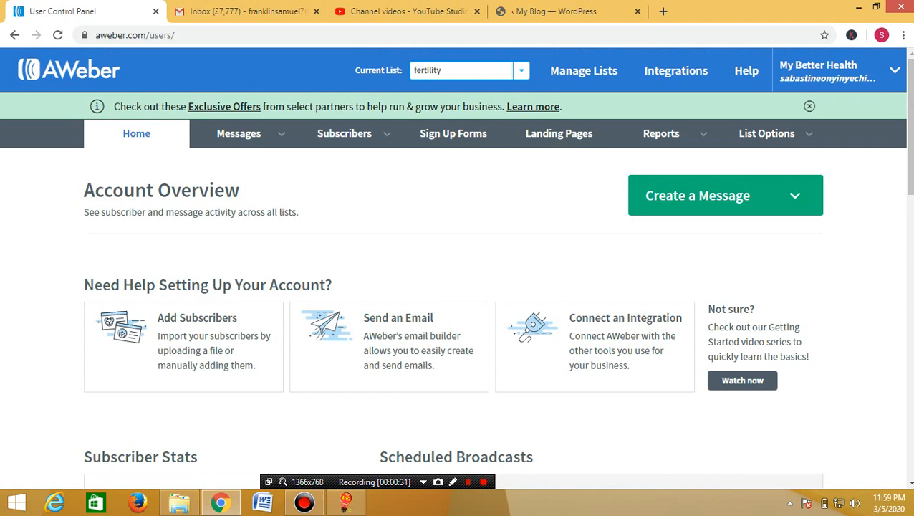
pyautogui.click(521, 70)
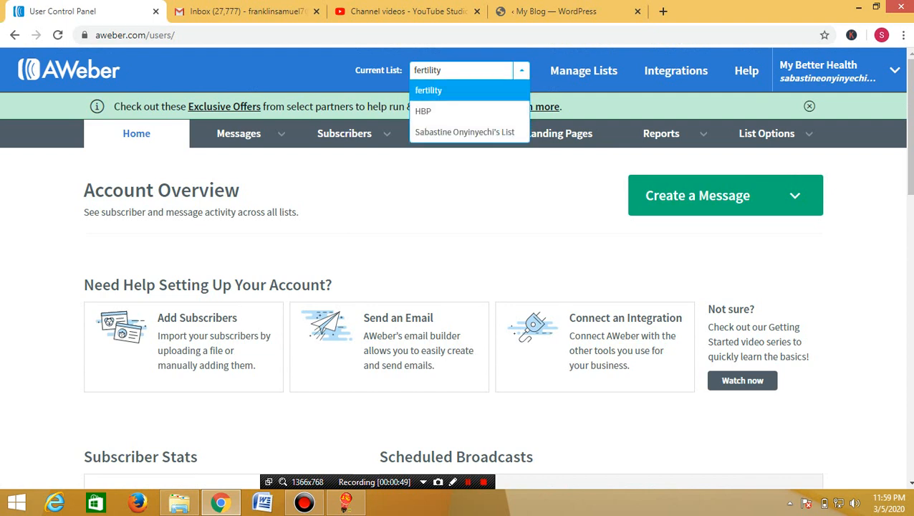
pyautogui.press('Return')
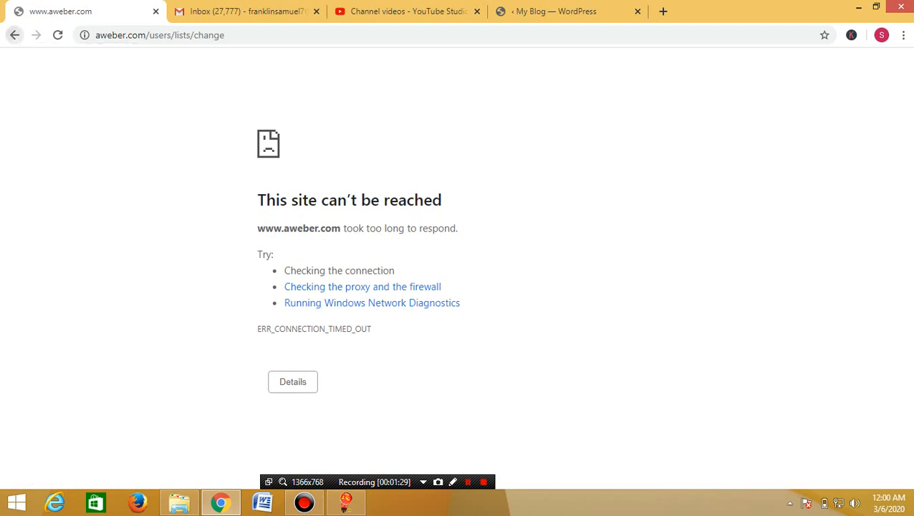
pyautogui.click(14, 34)
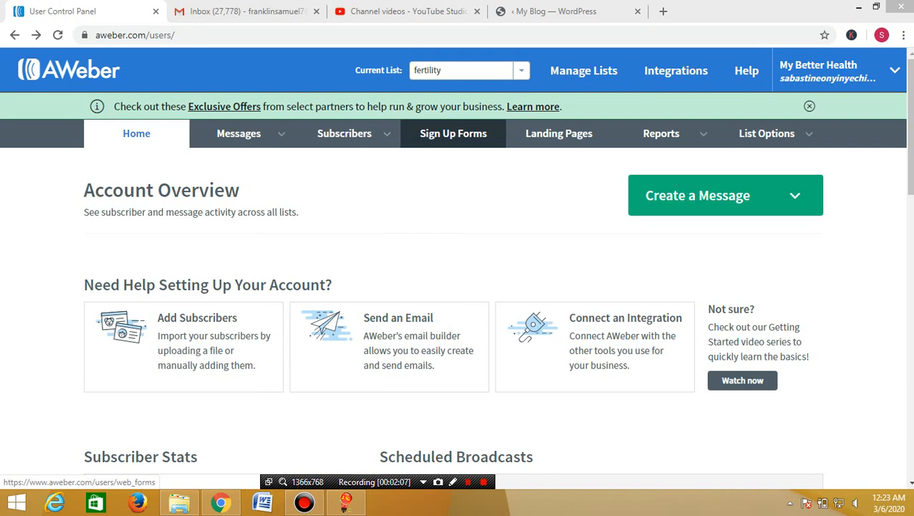
# Go to the sign up forms of the fertility list and start creating a new sign up form.
pyautogui.click(453, 133)
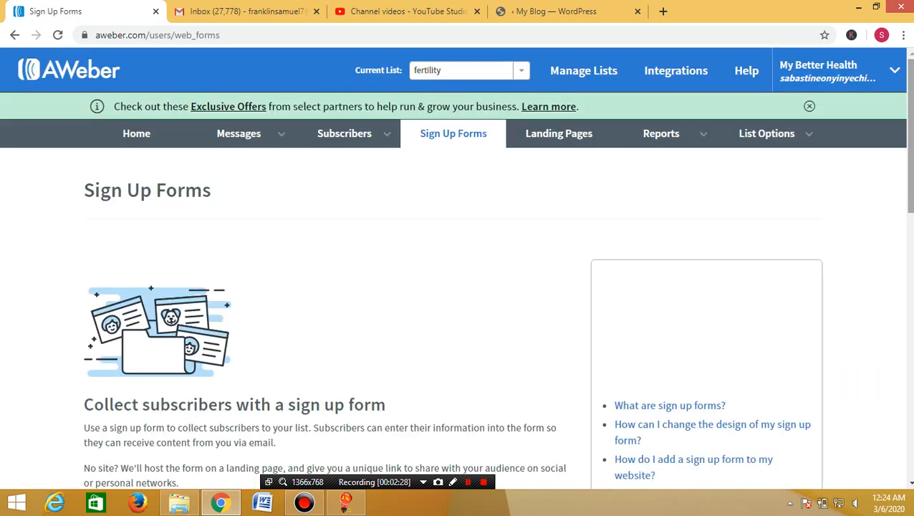
pyautogui.moveTo(910, 136); pyautogui.dragTo(910, 191)
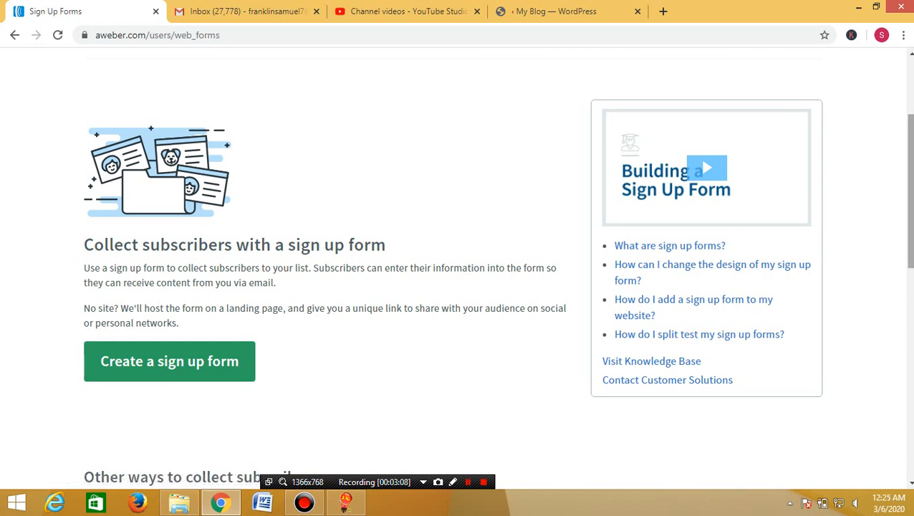
pyautogui.scroll(1, 497, 272)
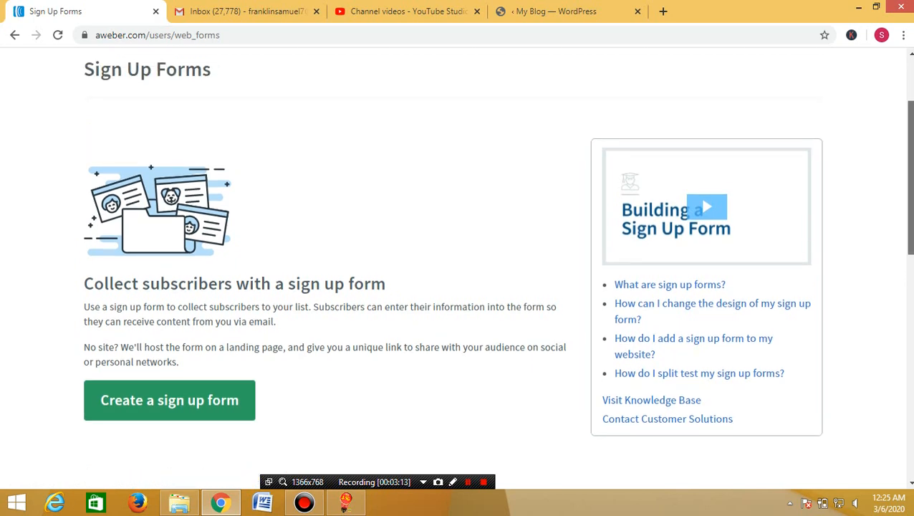
pyautogui.scroll(2, 497, 272)
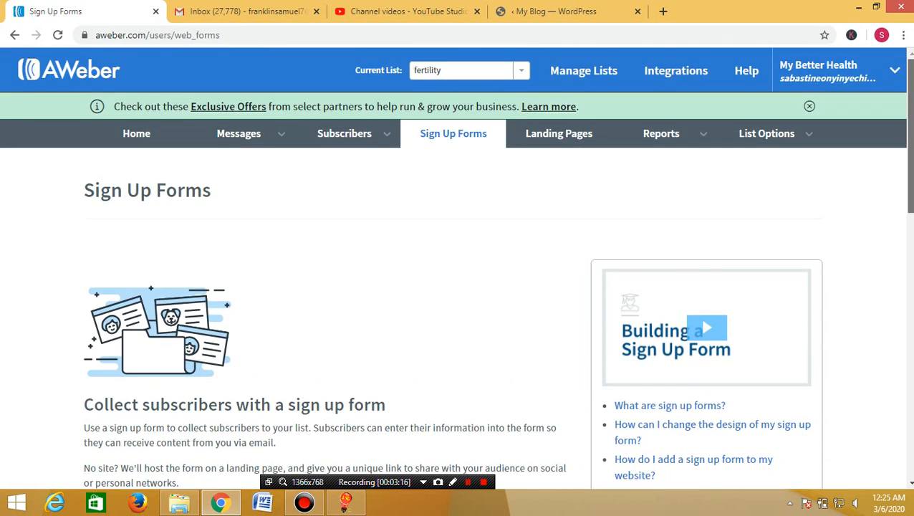
pyautogui.scroll(-3, 498, 272)
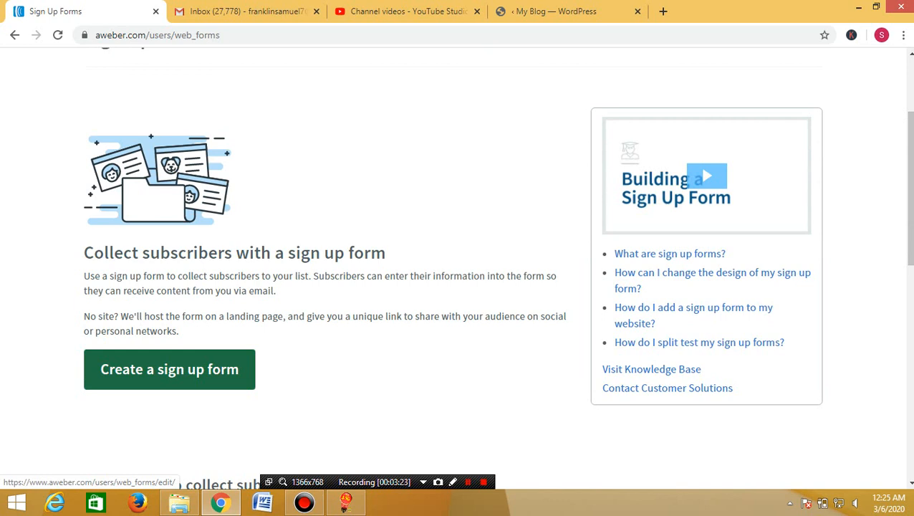
pyautogui.click(169, 369)
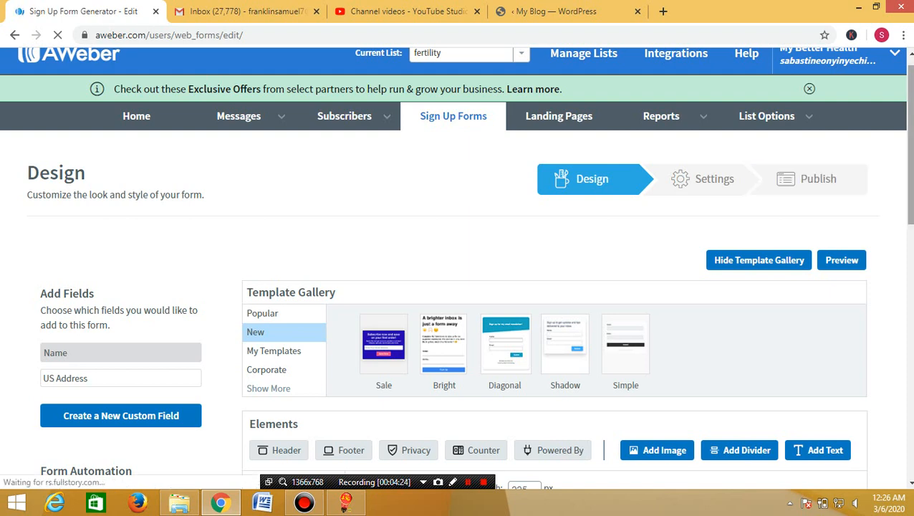
# Add a custom field named Phone Number to the form, keep its Text Input type, and save the field.
pyautogui.scroll(-2, 456, 267)
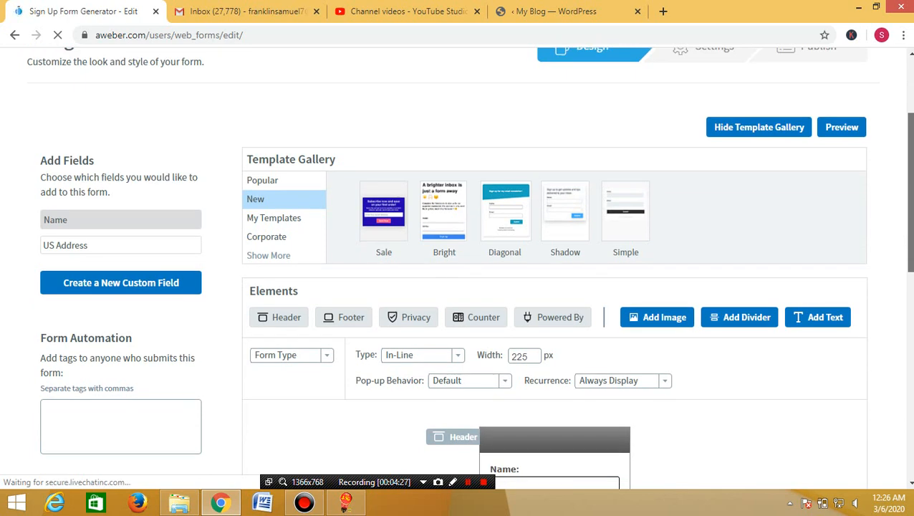
pyautogui.scroll(1, 444, 280)
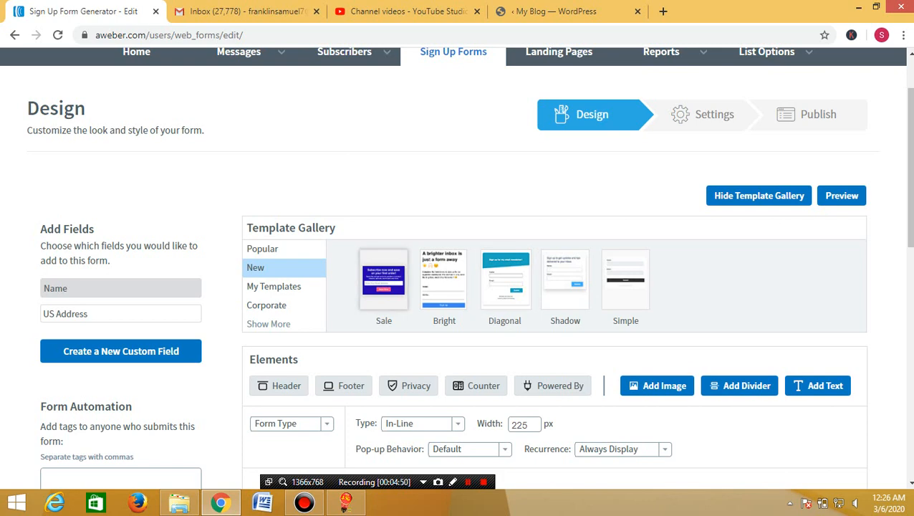
pyautogui.scroll(-2, 910, 172)
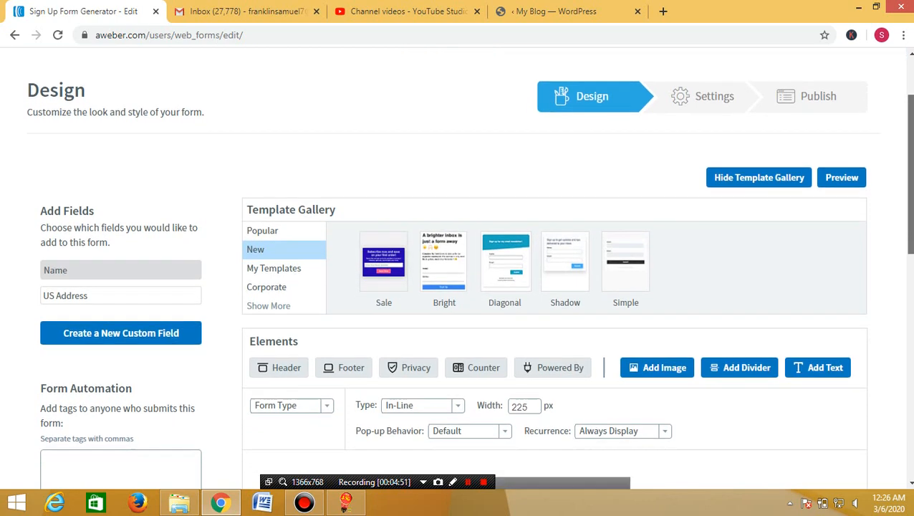
pyautogui.moveTo(911, 214); pyautogui.dragTo(910, 271)
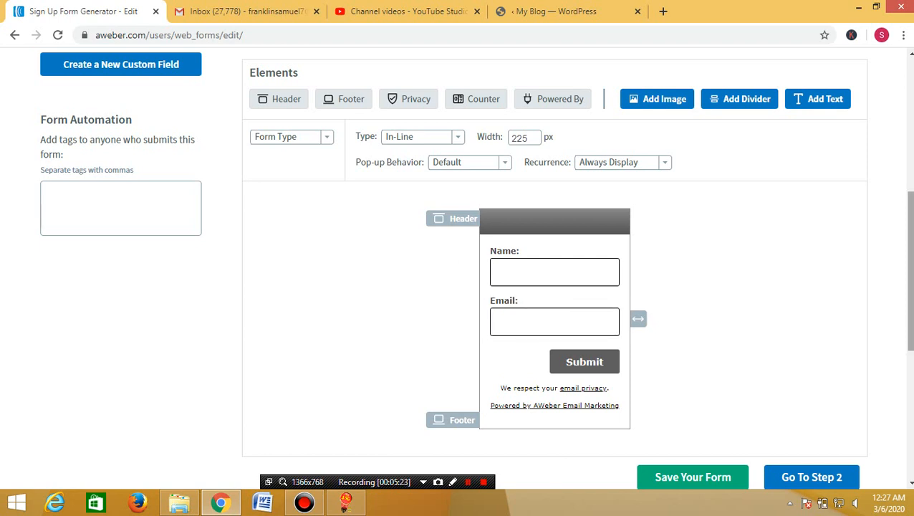
pyautogui.scroll(1, 475, 267)
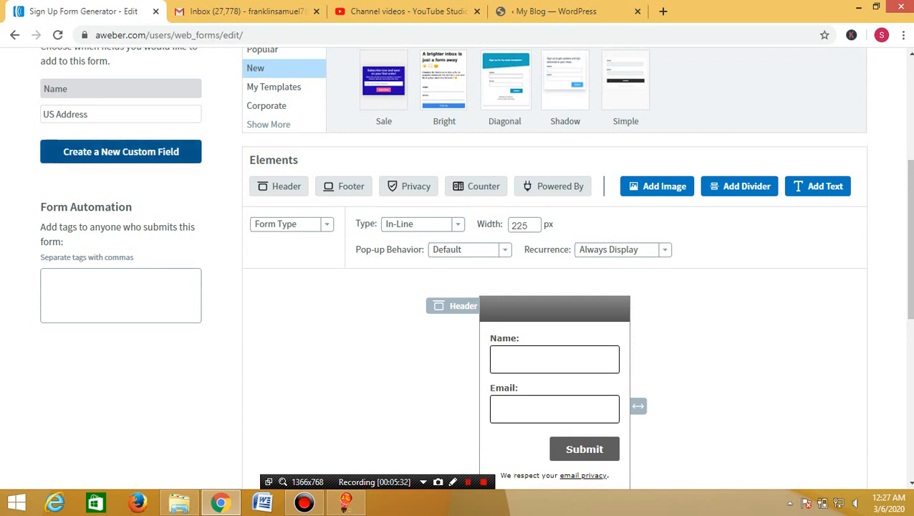
pyautogui.click(120, 151)
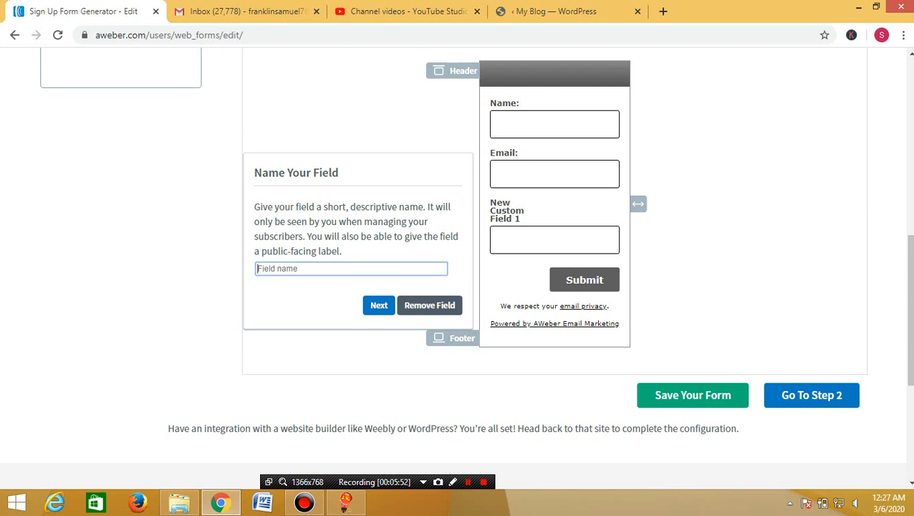
pyautogui.write('Phone Number')
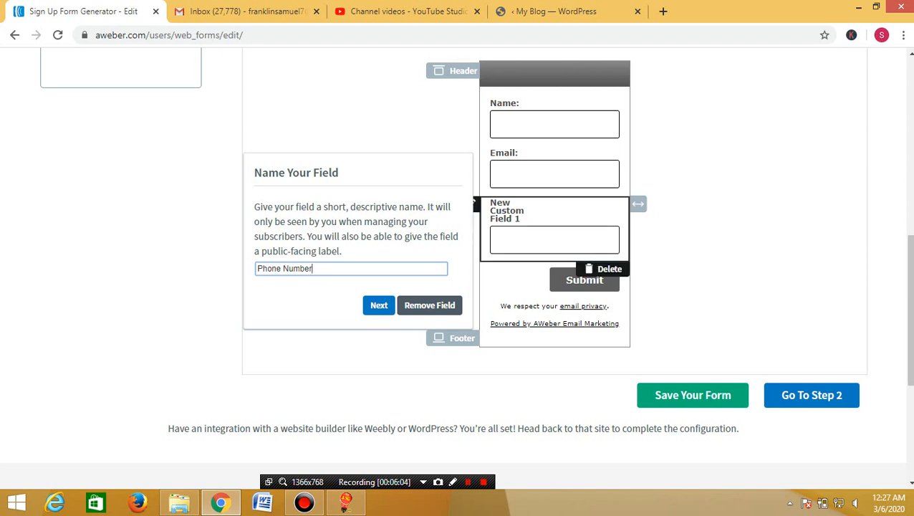
pyautogui.click(379, 305)
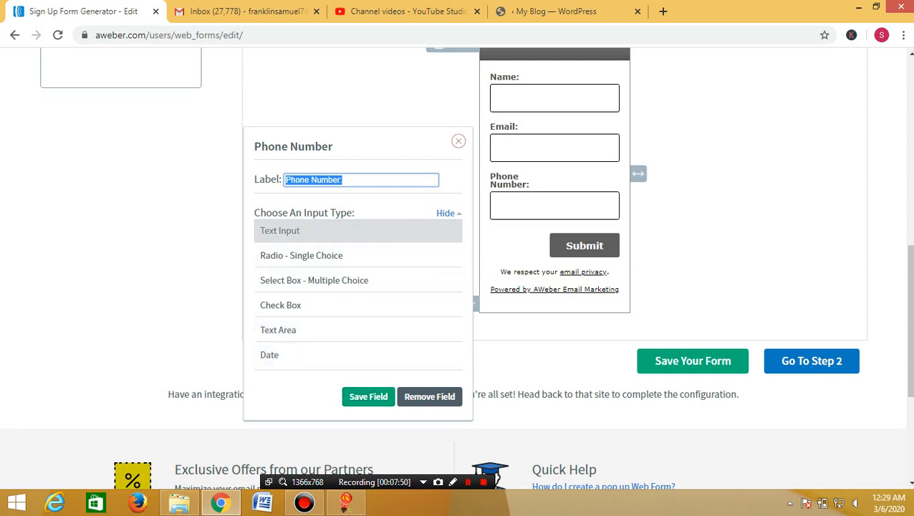
pyautogui.click(368, 396)
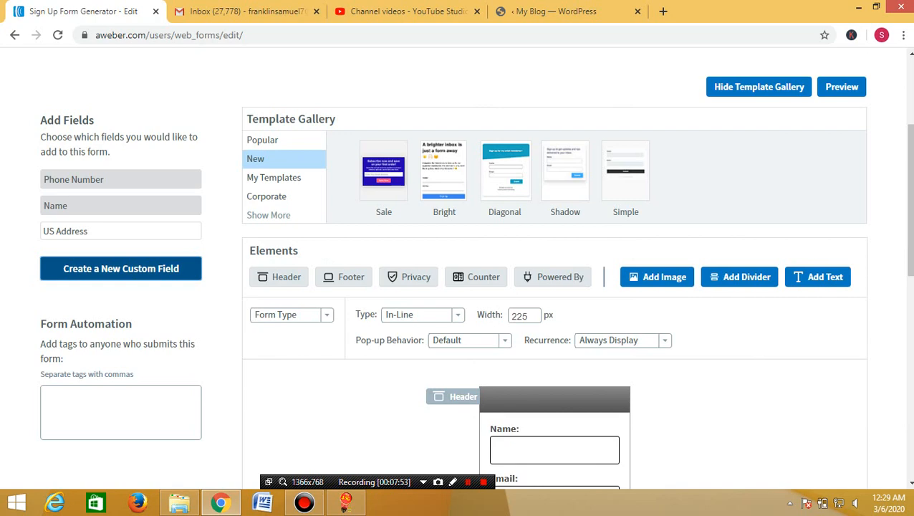
# Try collecting the name as First & Last Name in the Name field's settings, and switch it back to Full Name.
pyautogui.scroll(-3, 553, 286)
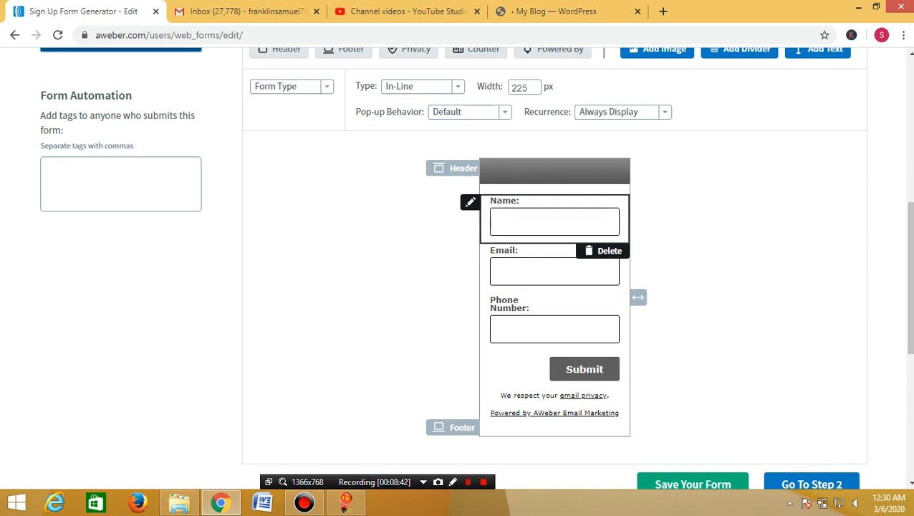
pyautogui.click(554, 222)
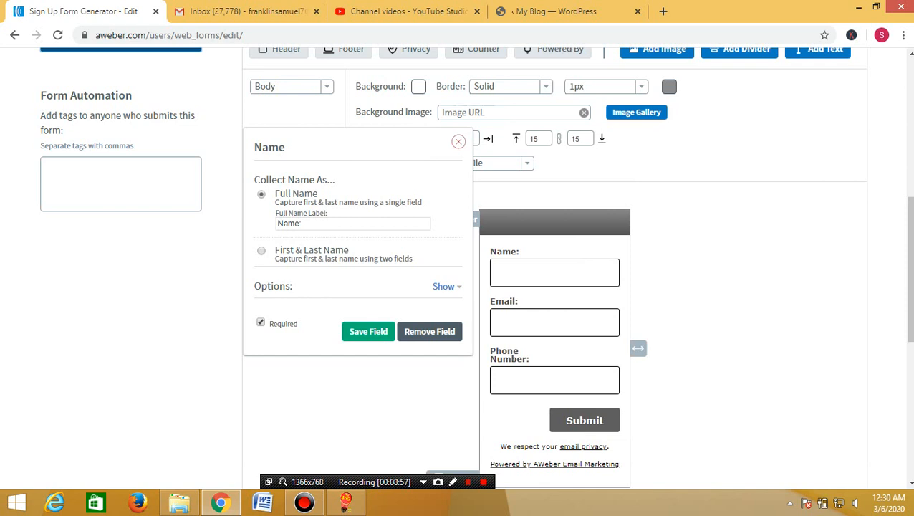
pyautogui.click(261, 251)
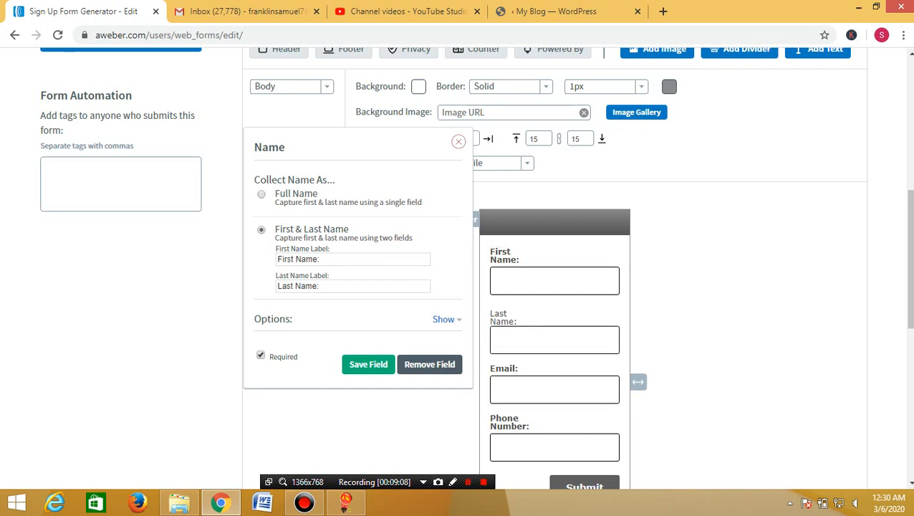
pyautogui.click(261, 194)
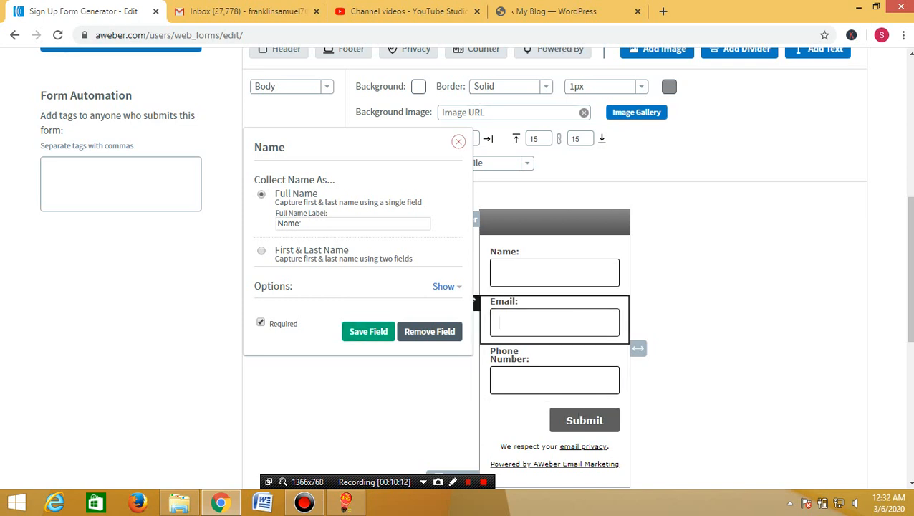
# Open the Email field's settings in the form preview and examine its label and value options.
pyautogui.click(499, 323)
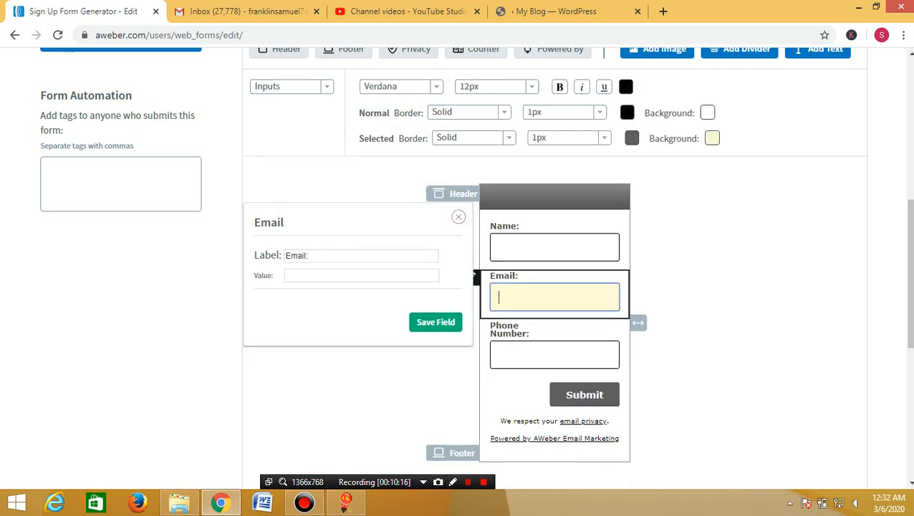
pyautogui.click(504, 277)
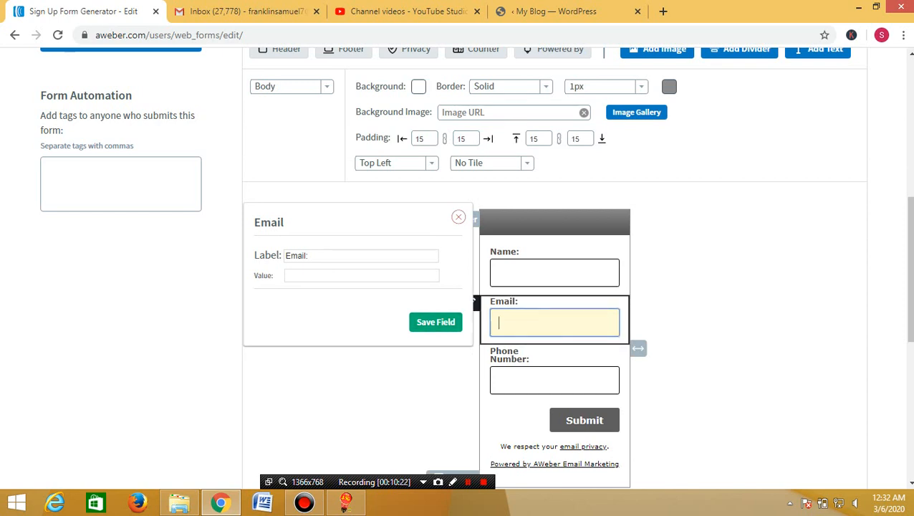
pyautogui.click(286, 256)
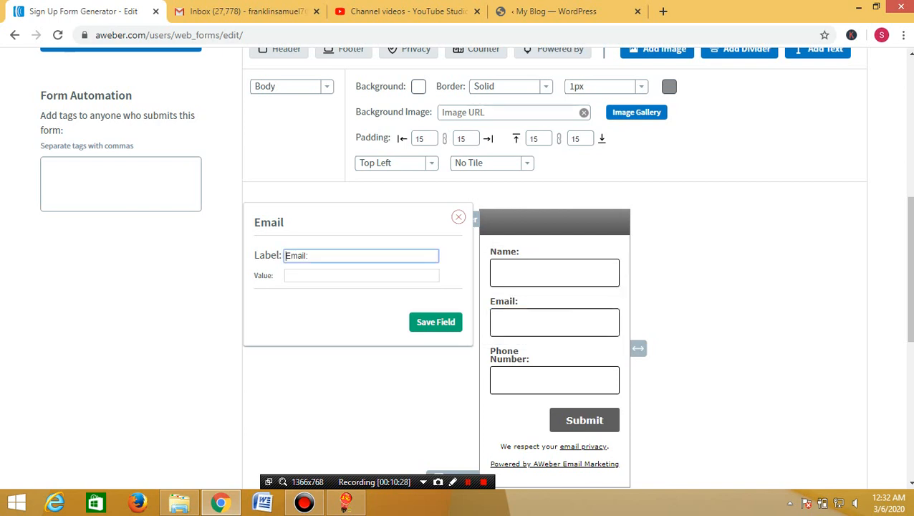
# Make the Phone Number field required in its settings and save the field.
pyautogui.scroll(-1, 555, 322)
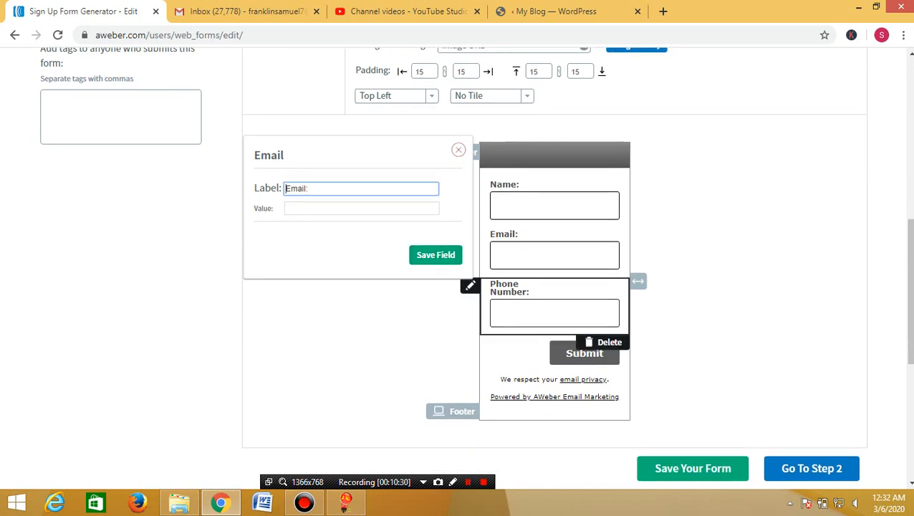
pyautogui.click(554, 317)
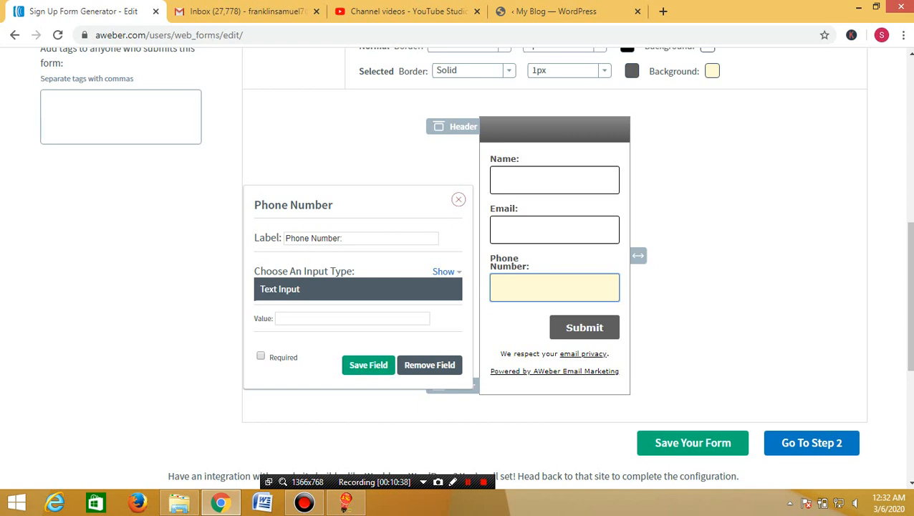
pyautogui.click(261, 356)
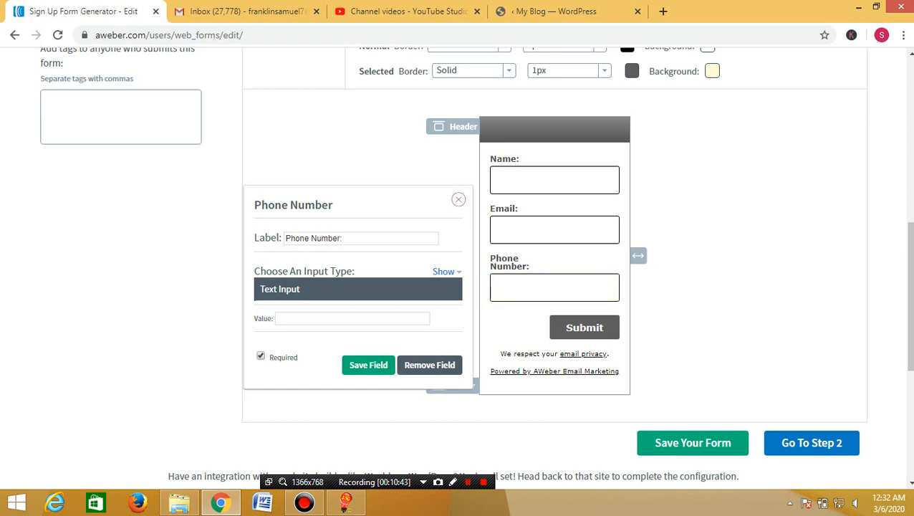
pyautogui.click(368, 365)
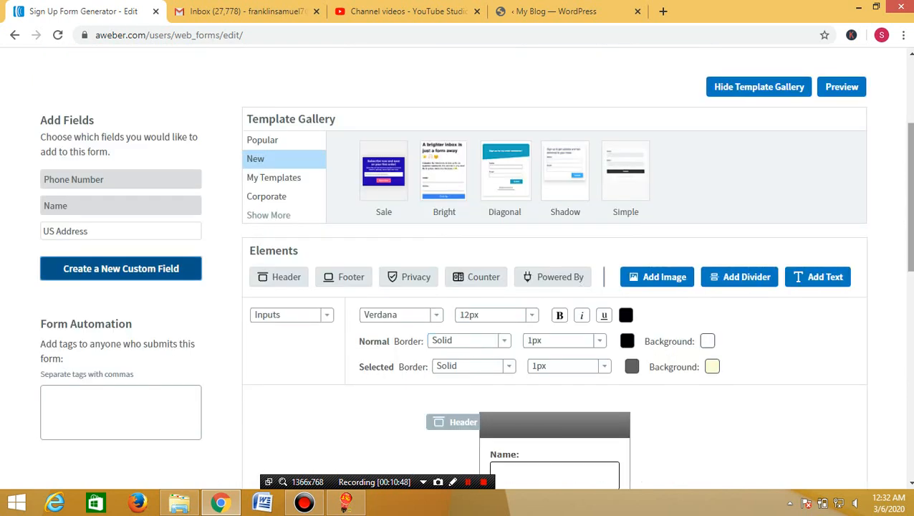
# Review the form layout with its Name, Email and Phone Number fields, and save the form.
pyautogui.moveTo(910, 197); pyautogui.dragTo(910, 295)
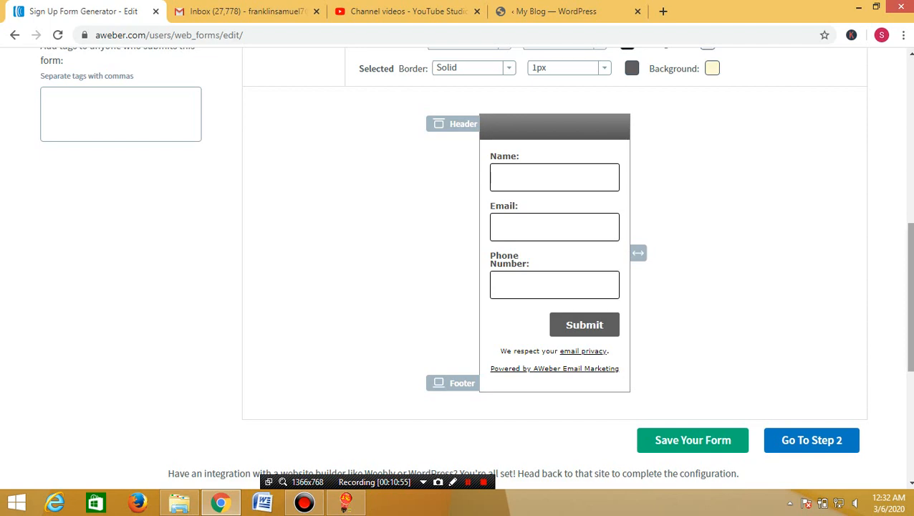
pyautogui.moveTo(910, 295); pyautogui.dragTo(910, 262)
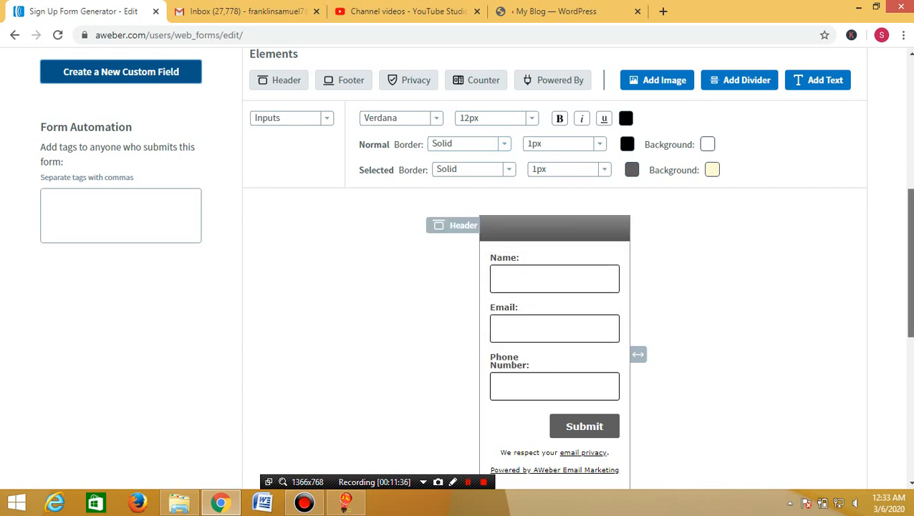
pyautogui.scroll(-2, 555, 286)
pyautogui.scroll(-1, 555, 286)
pyautogui.scroll(5, 554, 286)
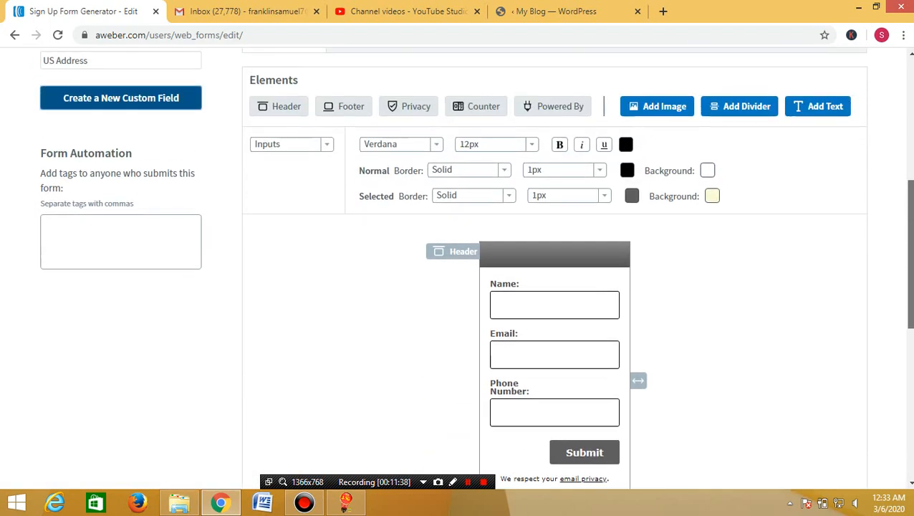
pyautogui.scroll(-2, 554, 287)
pyautogui.scroll(-3, 554, 287)
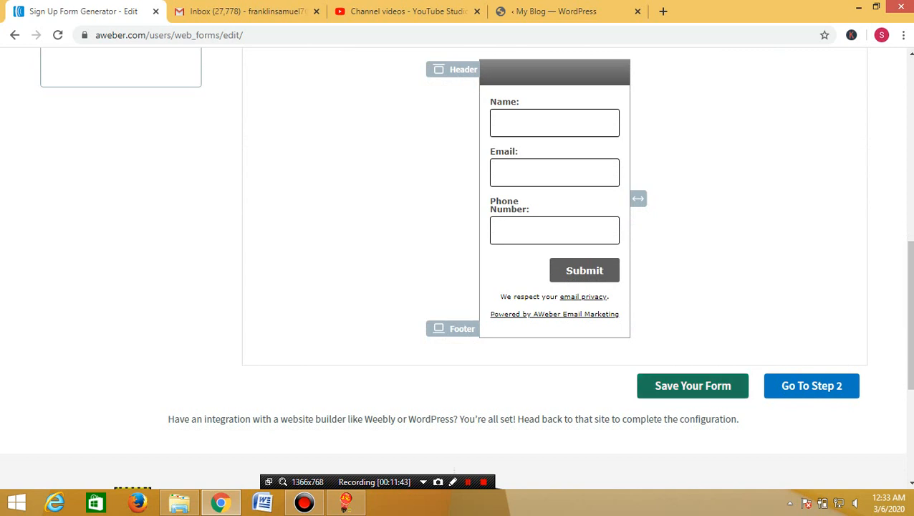
pyautogui.click(692, 385)
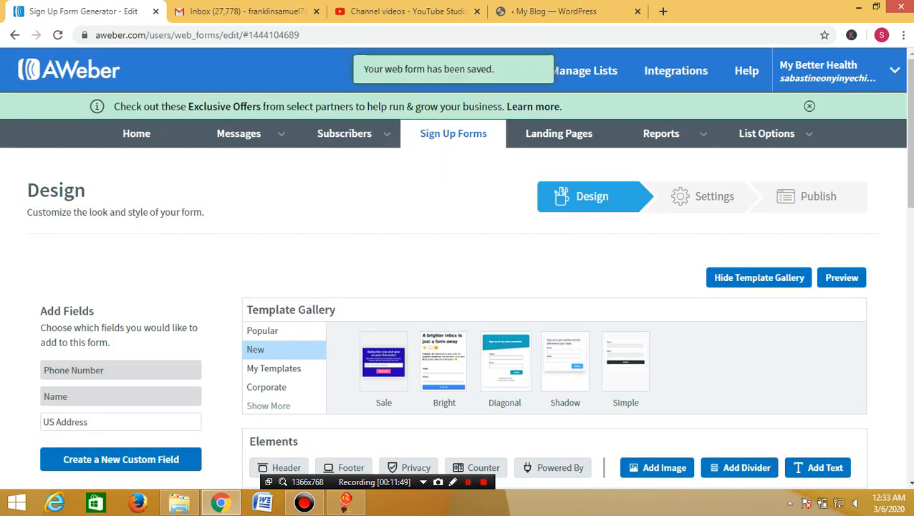
# Proceed to the form's Settings step and set the form name to "fertility form".
pyautogui.scroll(-8, 457, 287)
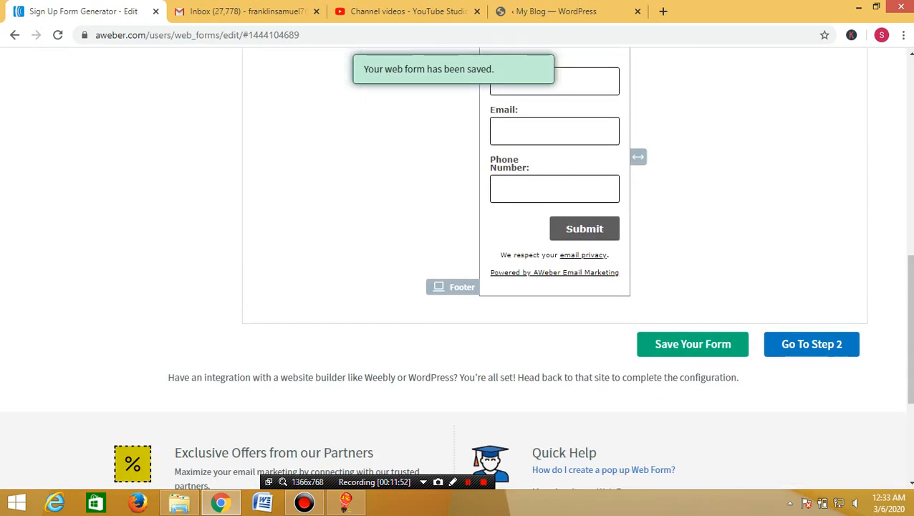
pyautogui.click(811, 344)
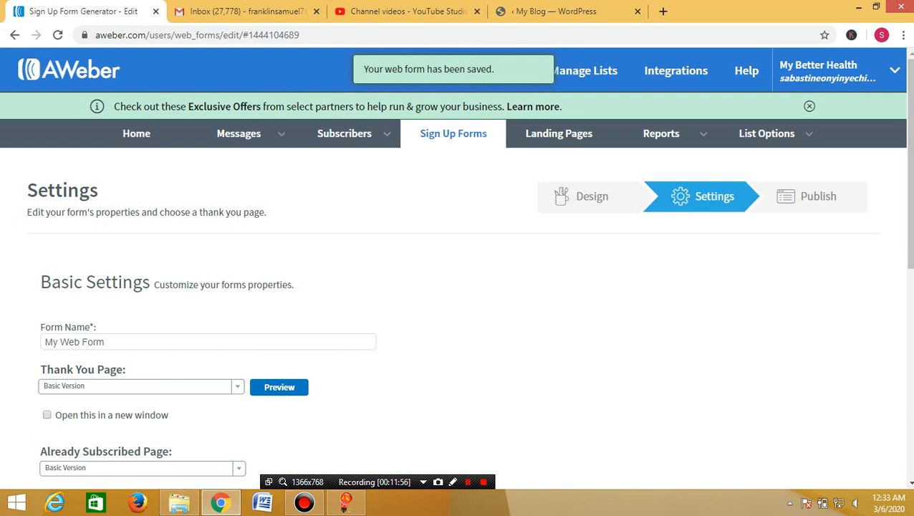
pyautogui.scroll(-3, 456, 265)
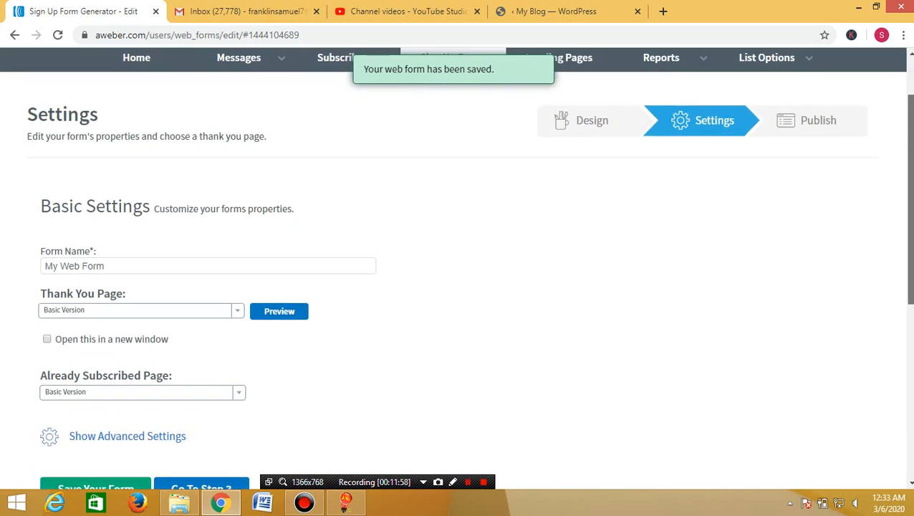
pyautogui.scroll(-2, 457, 265)
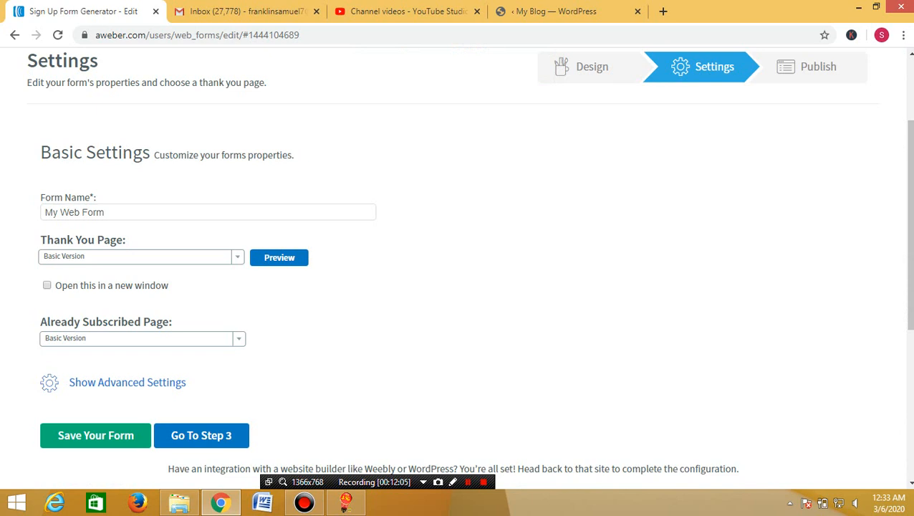
pyautogui.click(207, 212)
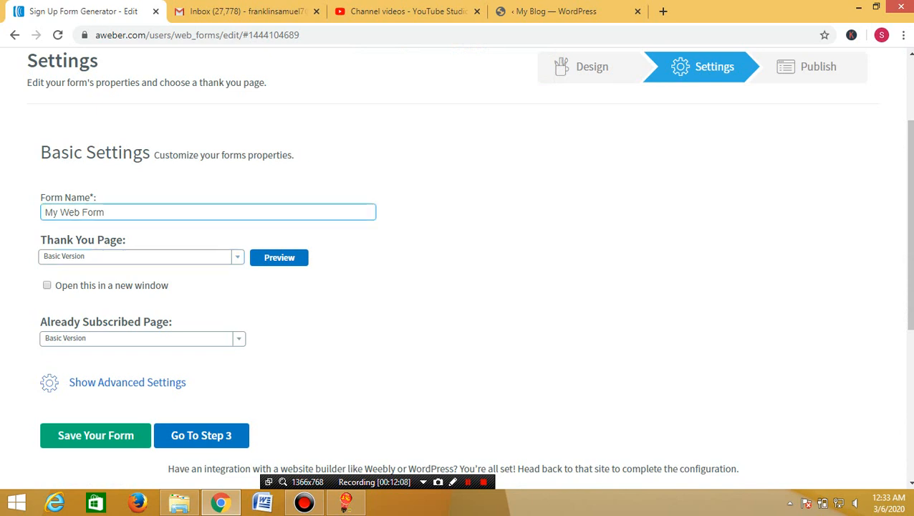
pyautogui.moveTo(45, 212); pyautogui.dragTo(105, 212)
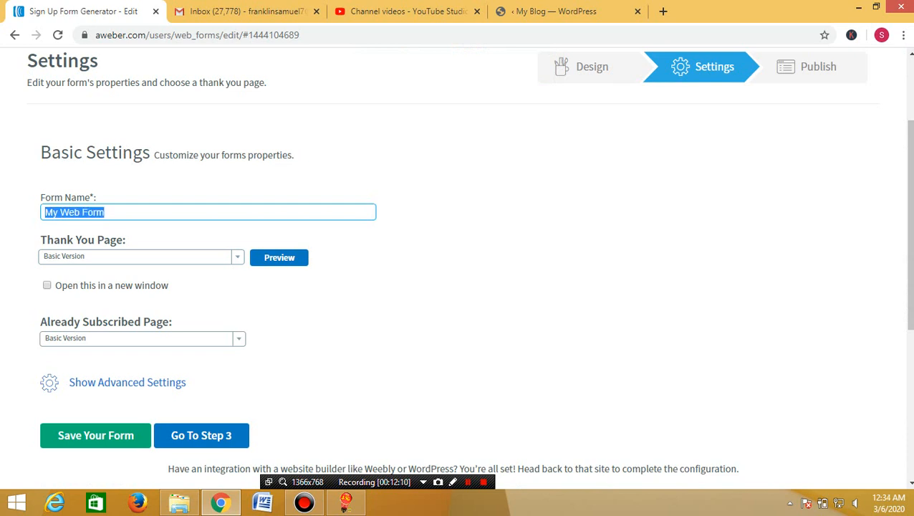
pyautogui.write('fer')
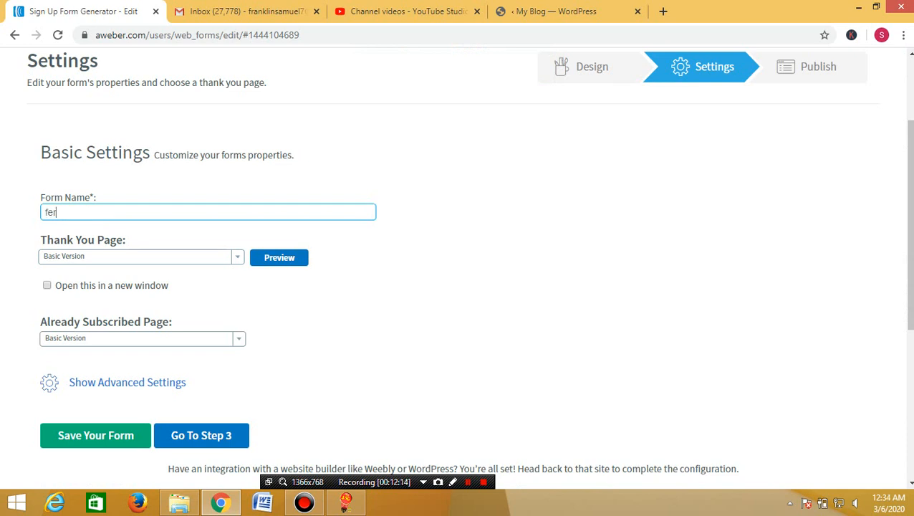
pyautogui.write('tility form')
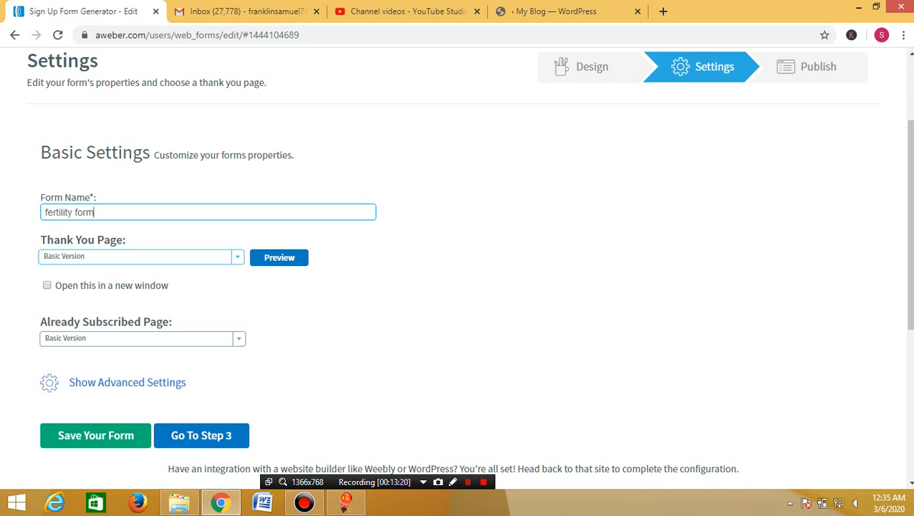
pyautogui.click(237, 257)
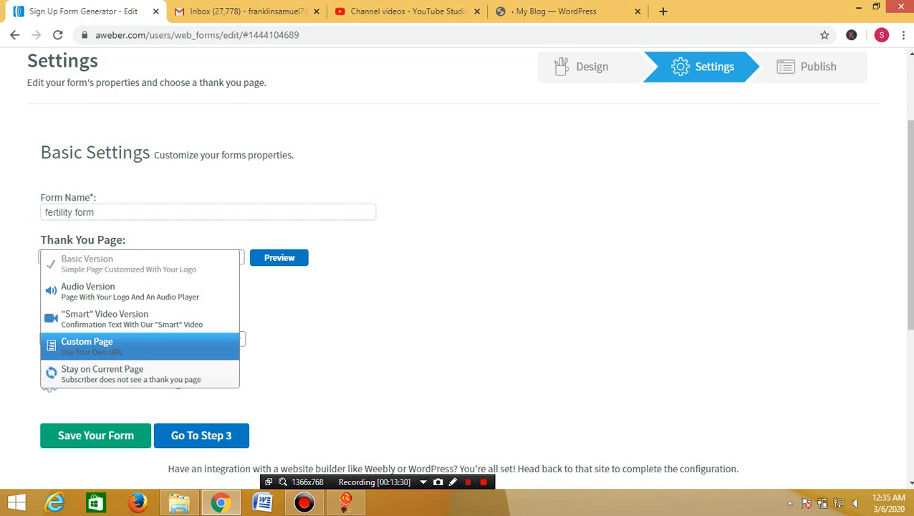
pyautogui.press('Return')
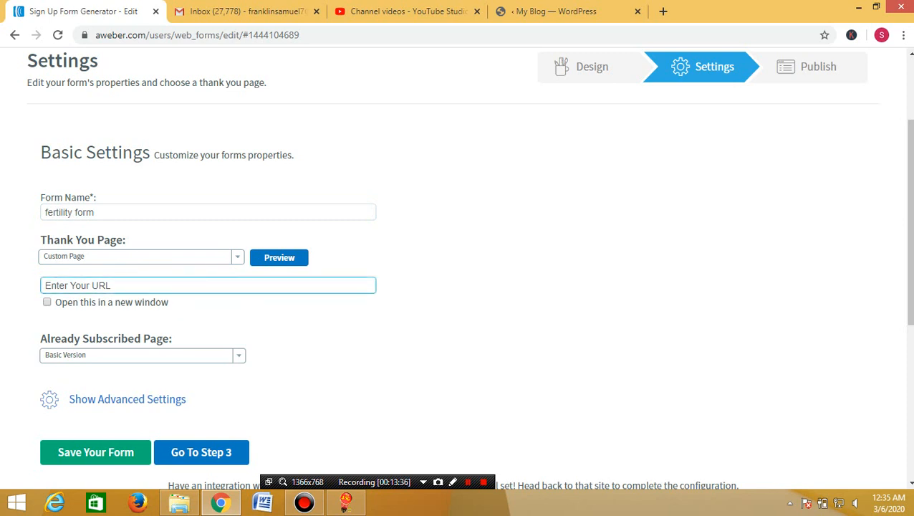
pyautogui.write('https://')
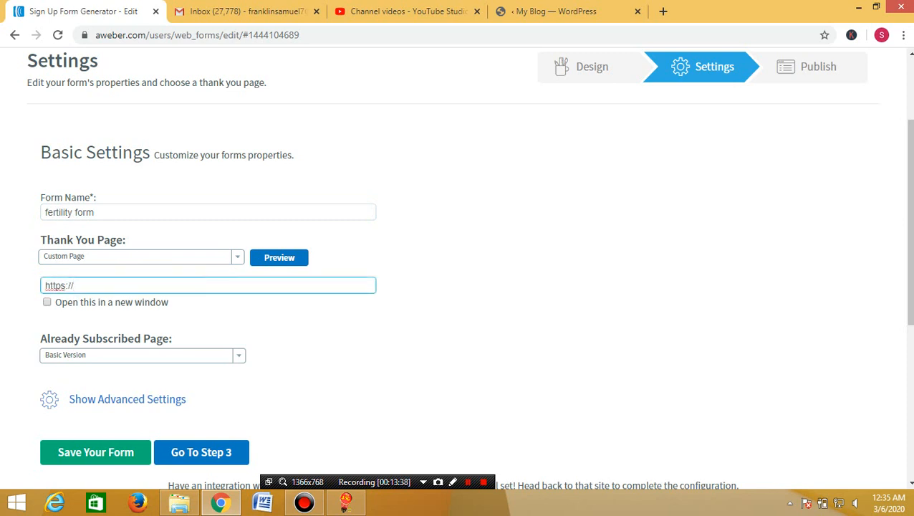
pyautogui.write('cnn.com/thank')
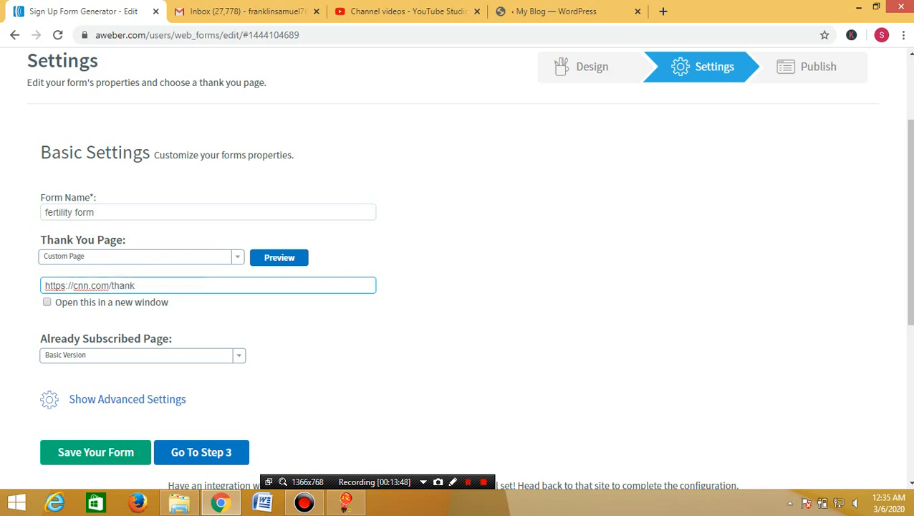
pyautogui.write('-you')
# Try a Custom Page for the Already Subscribed Page, and switch it back to Basic Version.
pyautogui.click(238, 355)
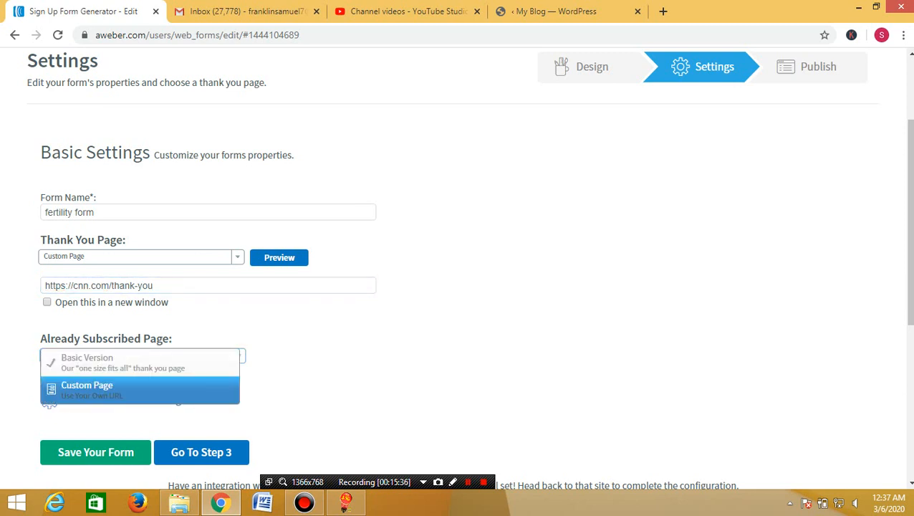
pyautogui.click(86, 389)
pyautogui.click(55, 378)
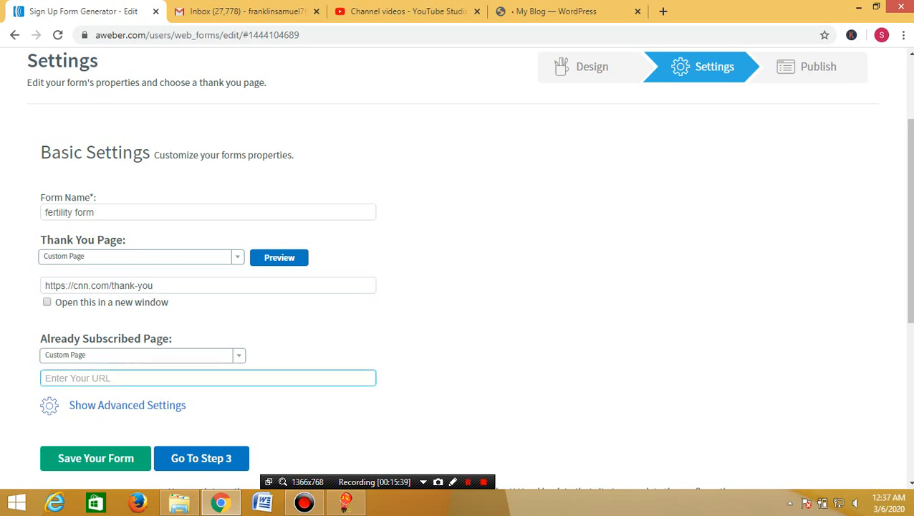
pyautogui.write('https://')
pyautogui.click(136, 354)
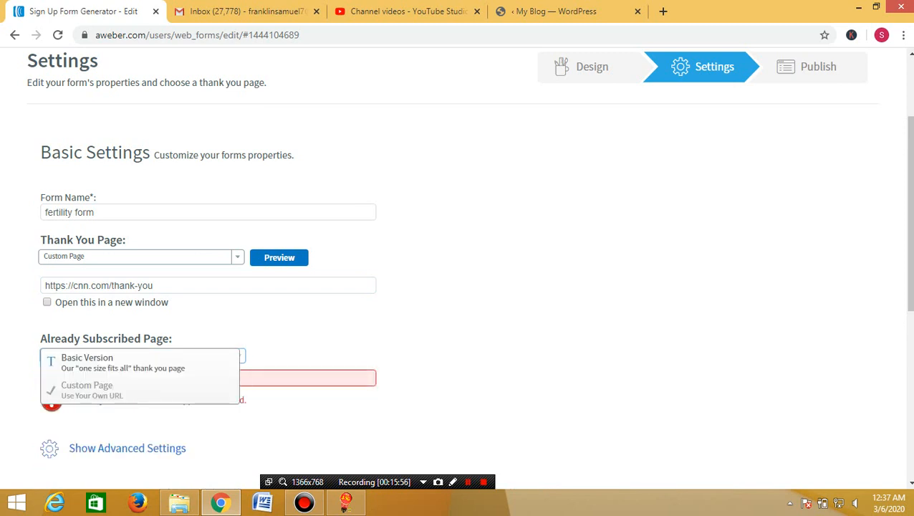
pyautogui.click(65, 355)
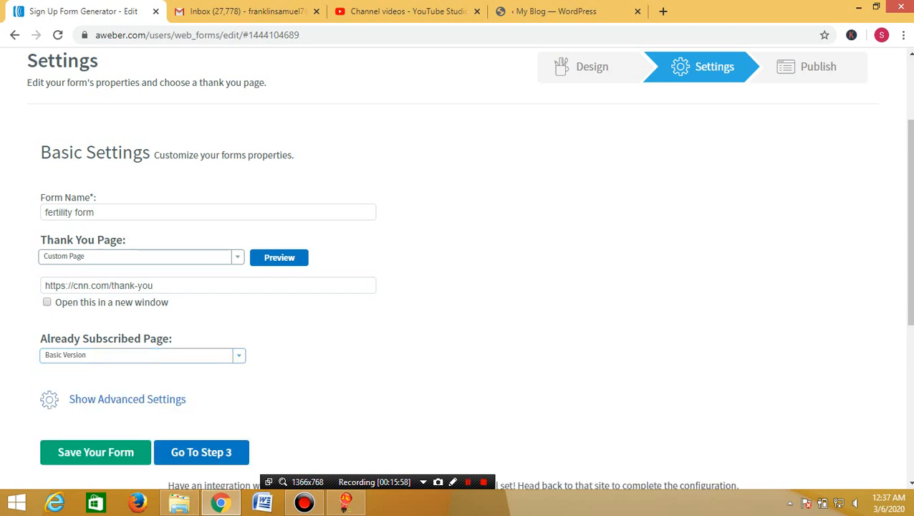
# Show the advanced settings and examine the Start On Message options, keeping Welcome Message (1st Follow Up) selected.
pyautogui.click(167, 285)
pyautogui.click(444, 295)
pyautogui.click(127, 399)
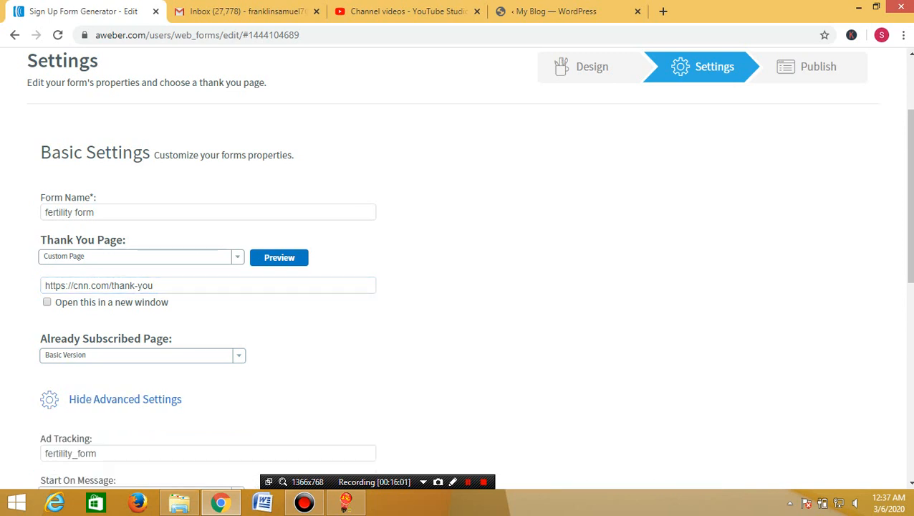
pyautogui.scroll(-3, 475, 269)
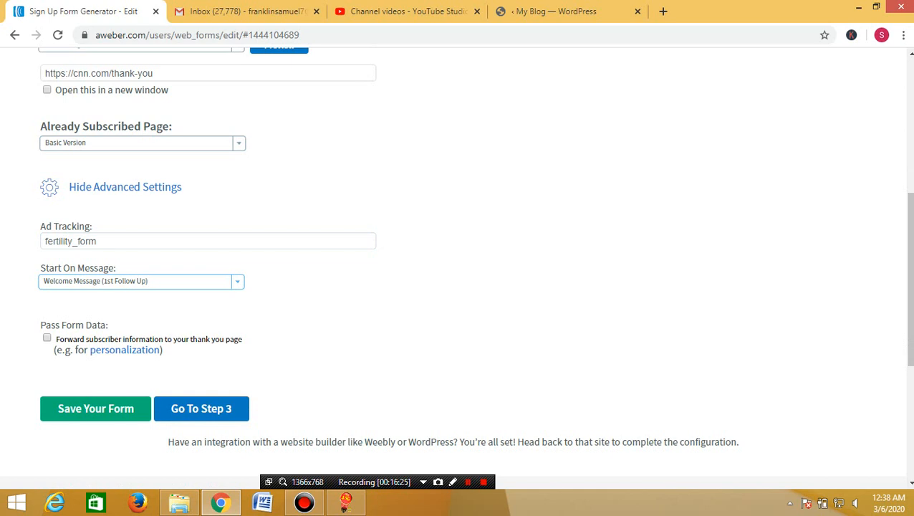
pyautogui.click(237, 281)
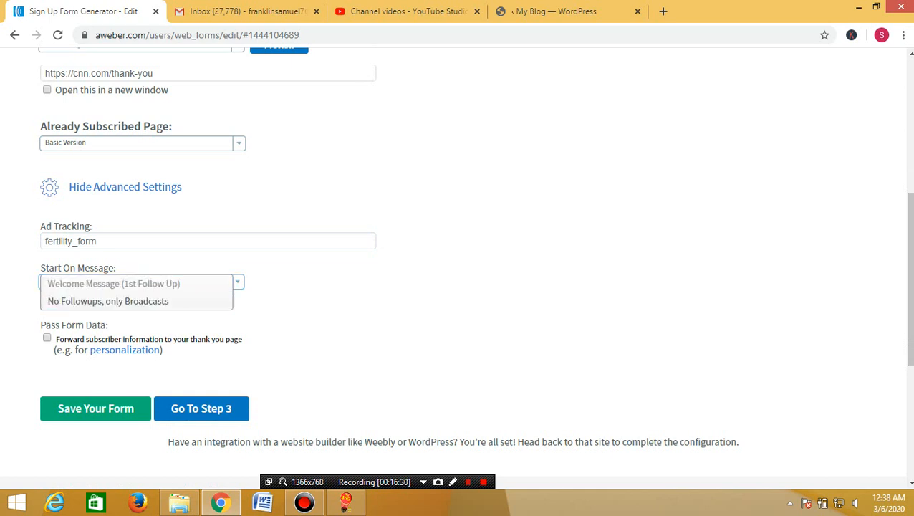
pyautogui.click(114, 284)
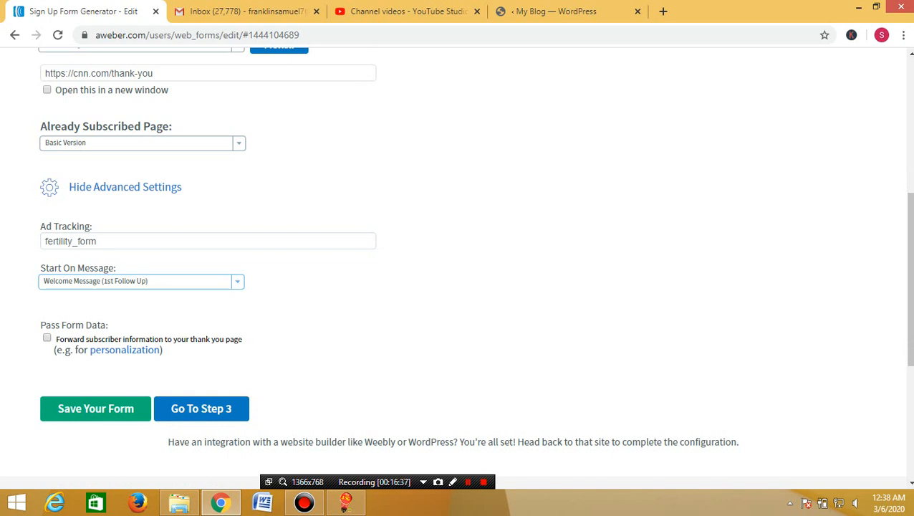
pyautogui.click(238, 281)
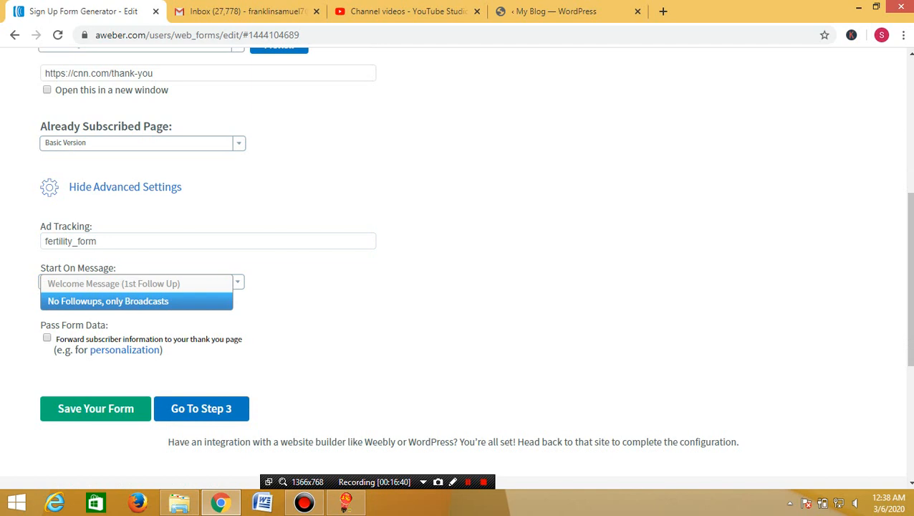
pyautogui.click(136, 284)
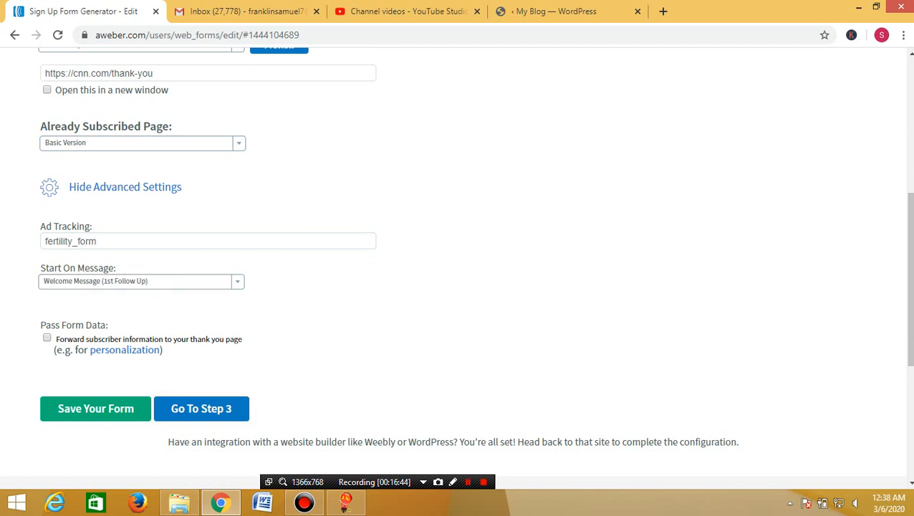
pyautogui.click(237, 281)
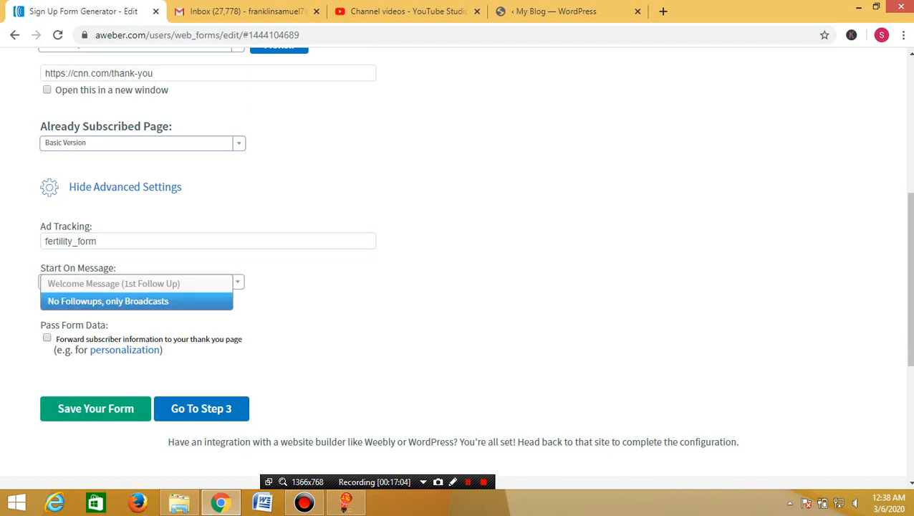
pyautogui.press('Escape')
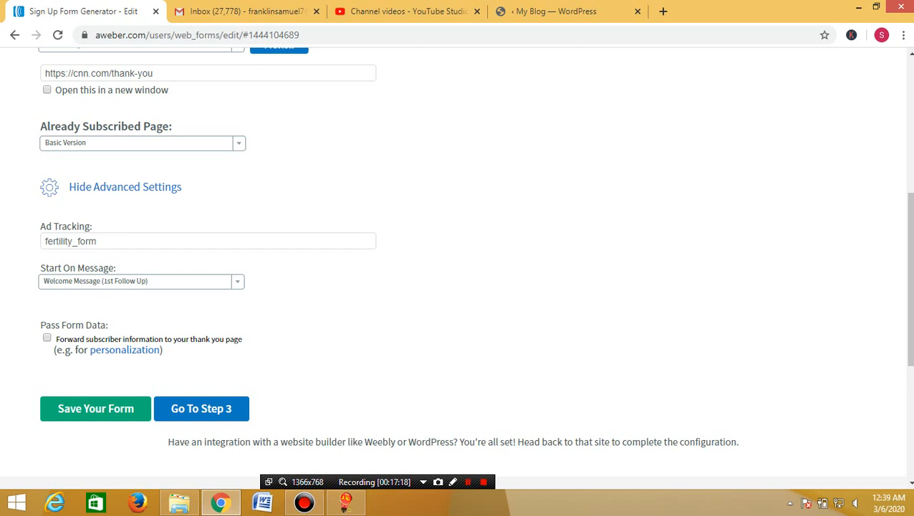
# Review and save the form settings, and proceed to the Publish step.
pyautogui.moveTo(910, 278); pyautogui.dragTo(910, 225)
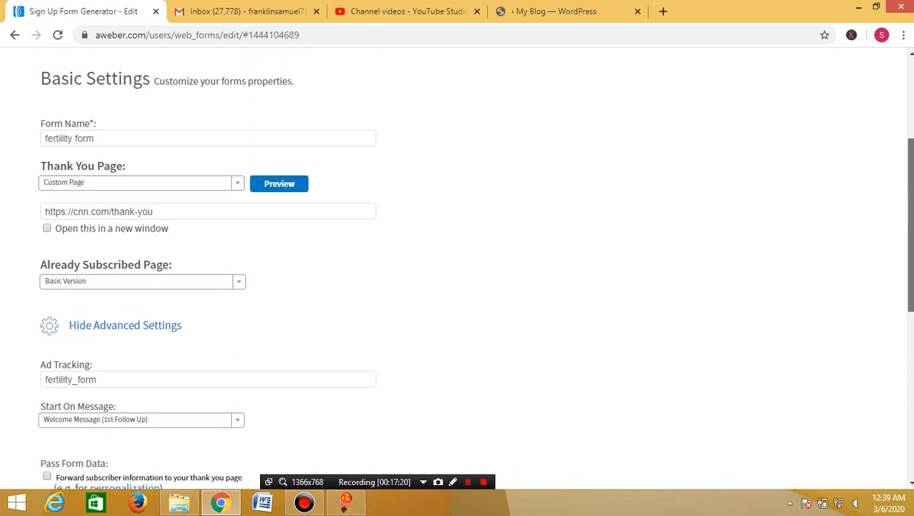
pyautogui.scroll(-2, 459, 268)
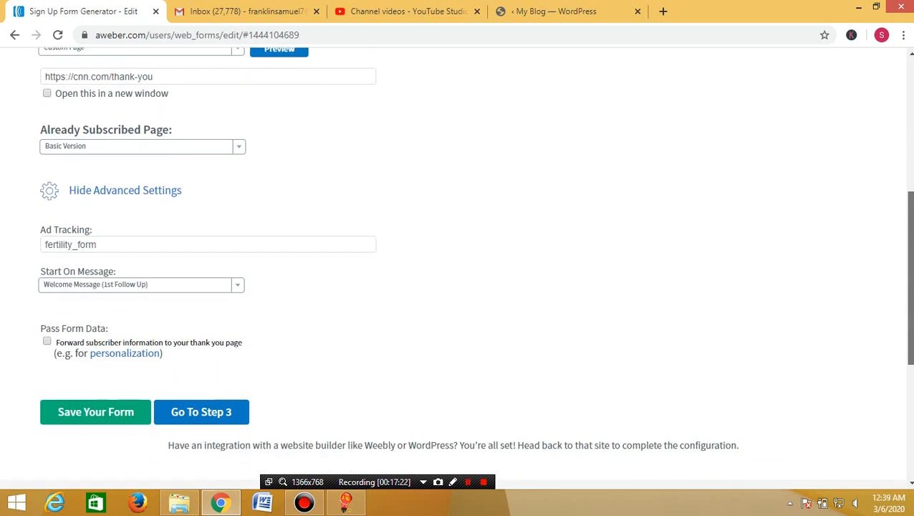
pyautogui.click(95, 386)
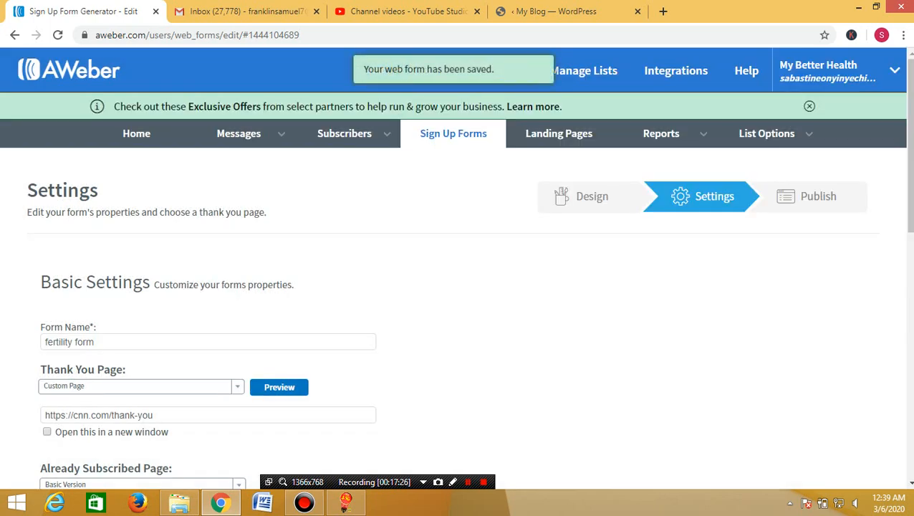
pyautogui.scroll(-4, 458, 269)
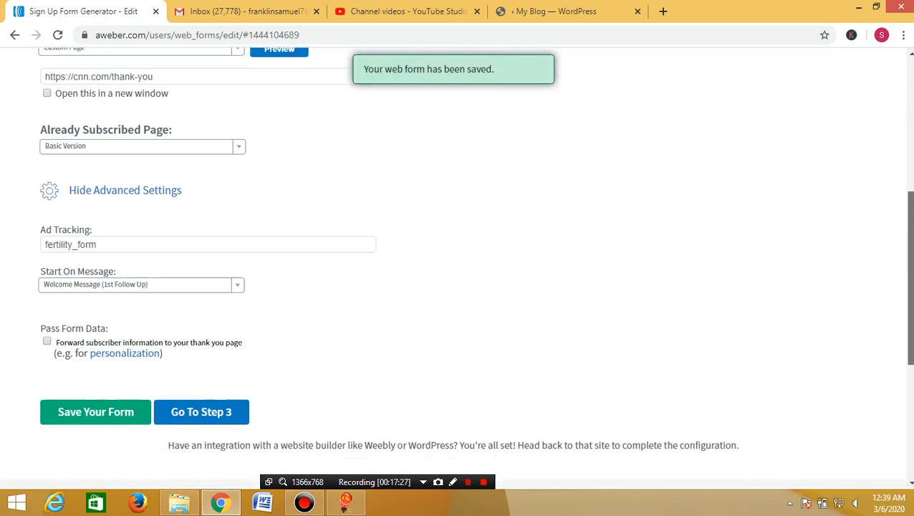
pyautogui.scroll(-1, 459, 269)
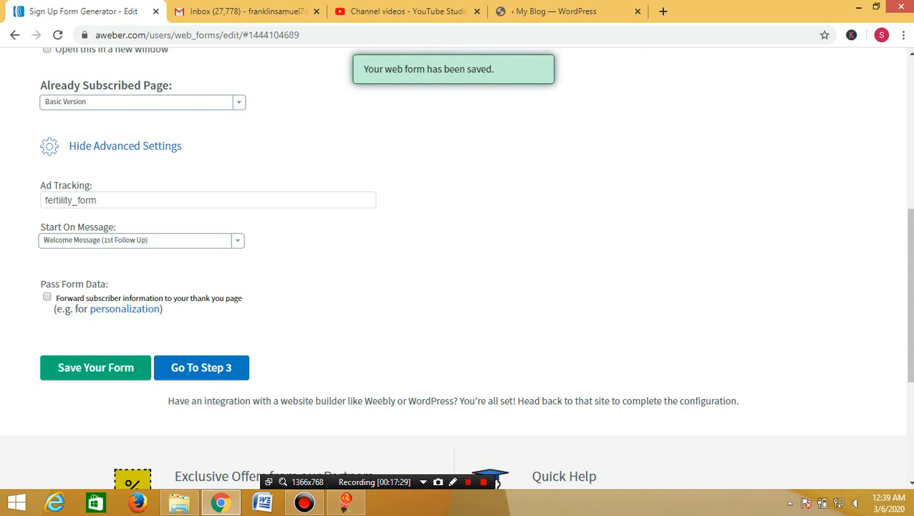
pyautogui.click(202, 367)
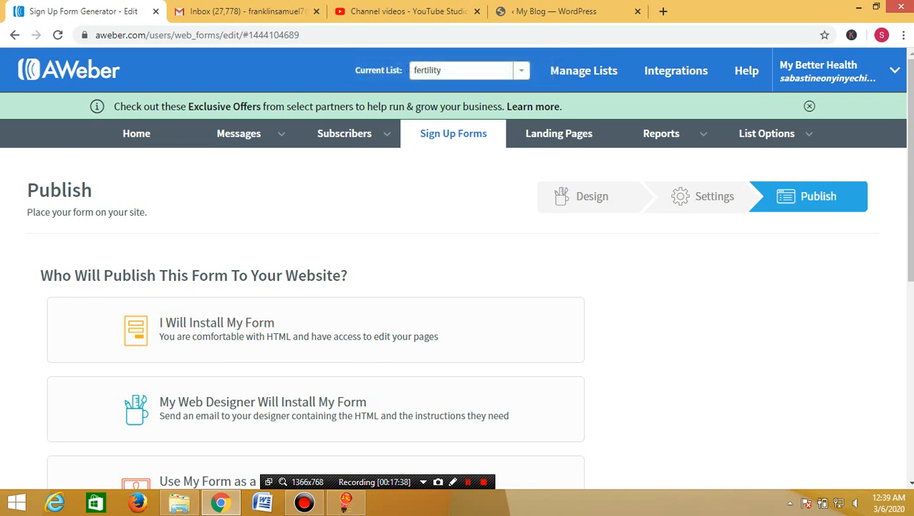
# Choose to install the form yourself and display its code as the Raw HTML Version.
pyautogui.scroll(-1, 456, 267)
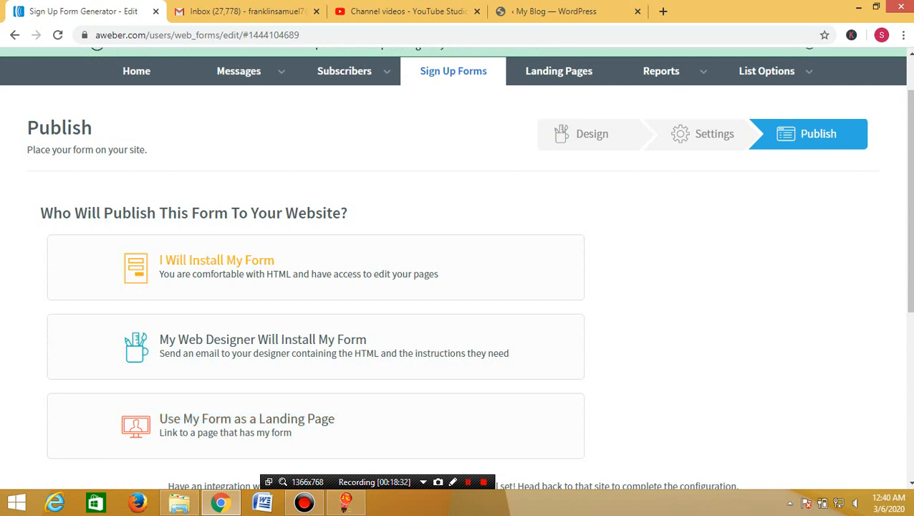
pyautogui.click(217, 266)
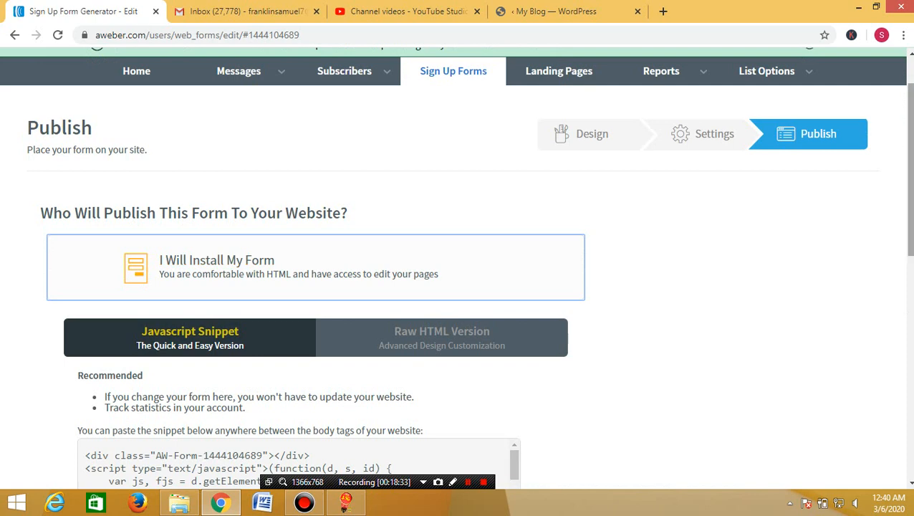
pyautogui.scroll(-4, 457, 268)
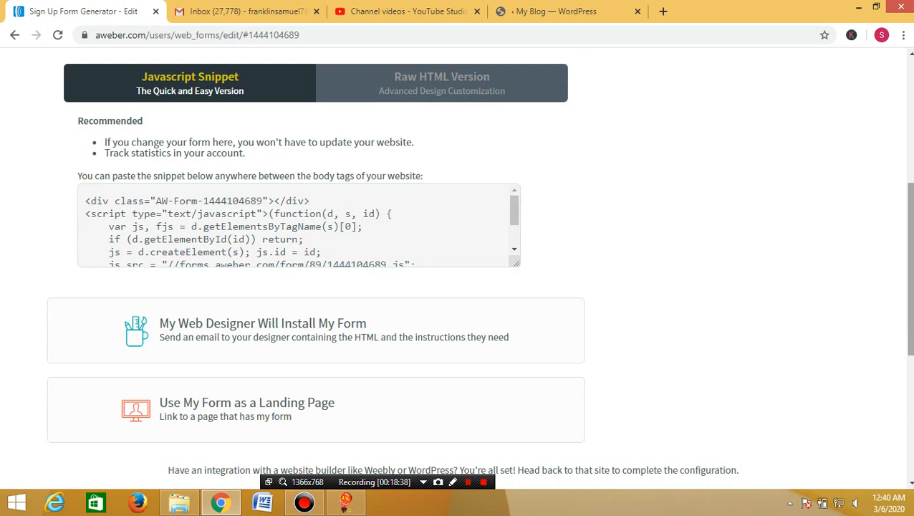
pyautogui.scroll(1, 908, 268)
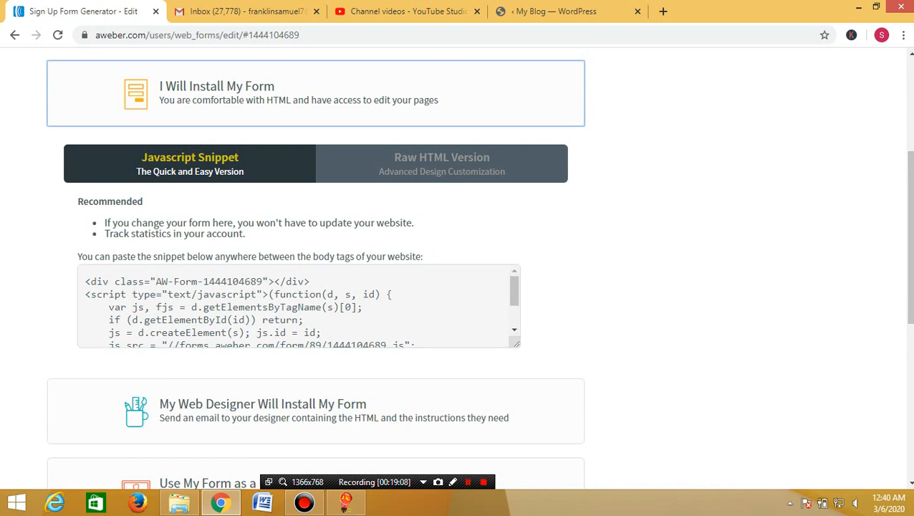
pyautogui.click(442, 164)
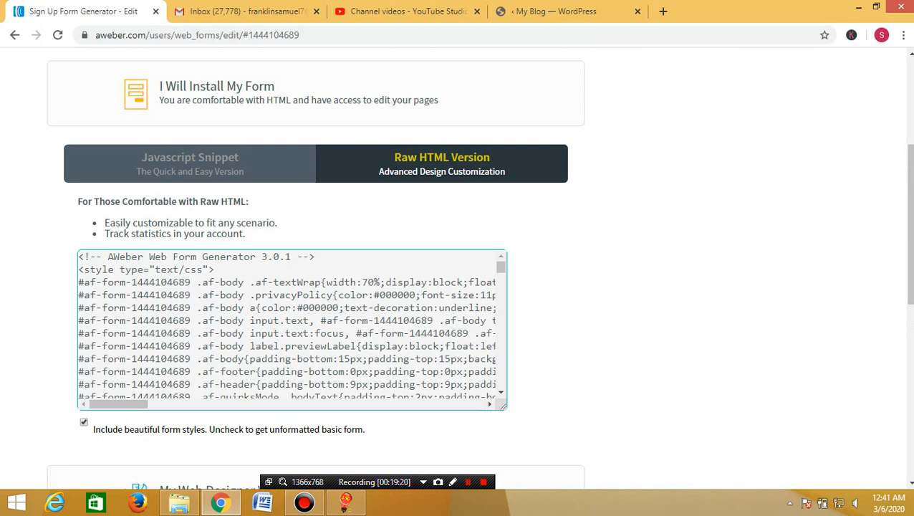
# Copy the sign up form's entire raw HTML code.
pyautogui.hotkey('ctrl', 'a')
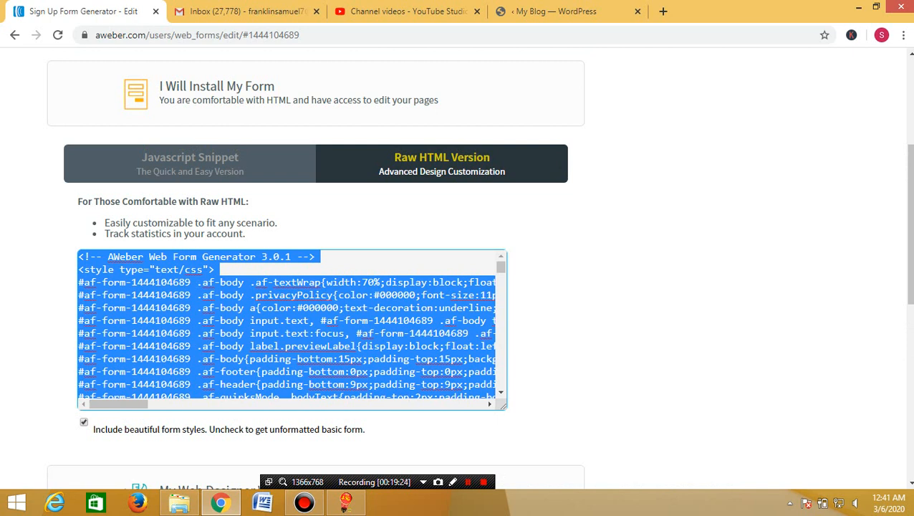
pyautogui.rightClick(293, 106)
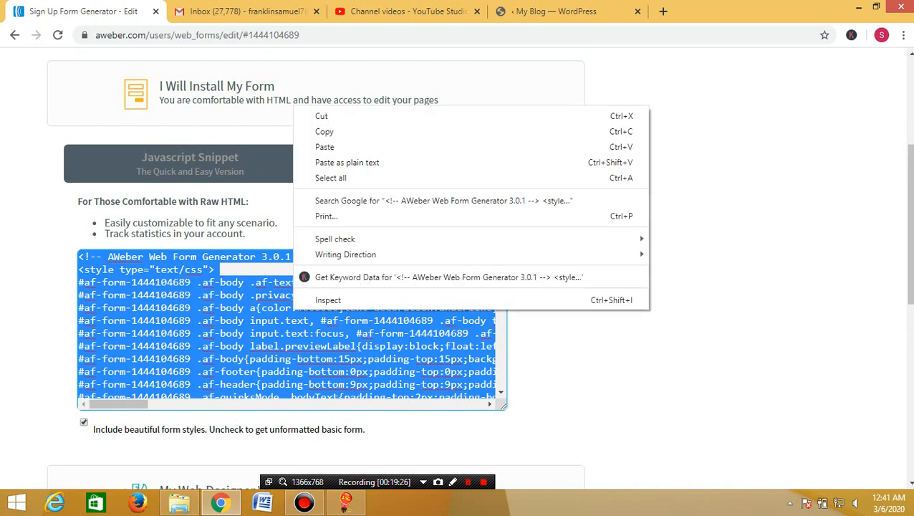
pyautogui.click(315, 129)
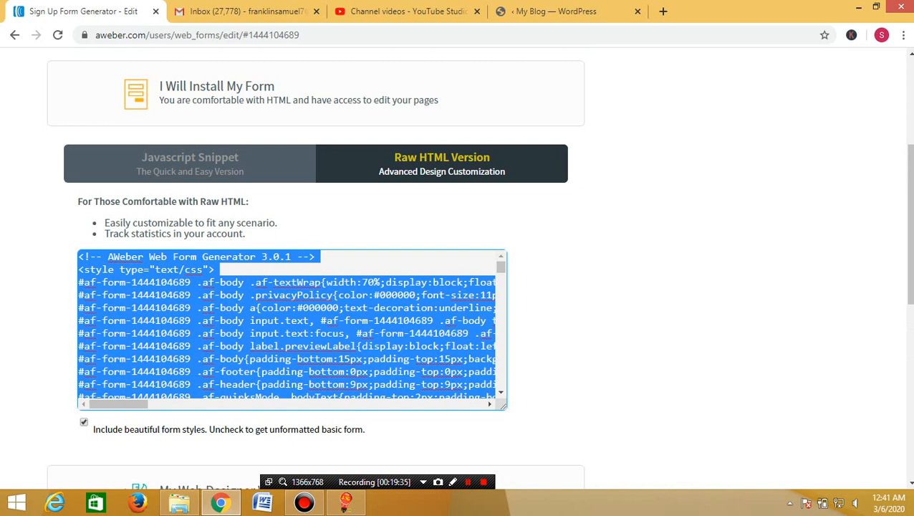
# Switch to the InstaBuilder page editor in WordPress and add an opt-in form to the blank page.
pyautogui.click(555, 11)
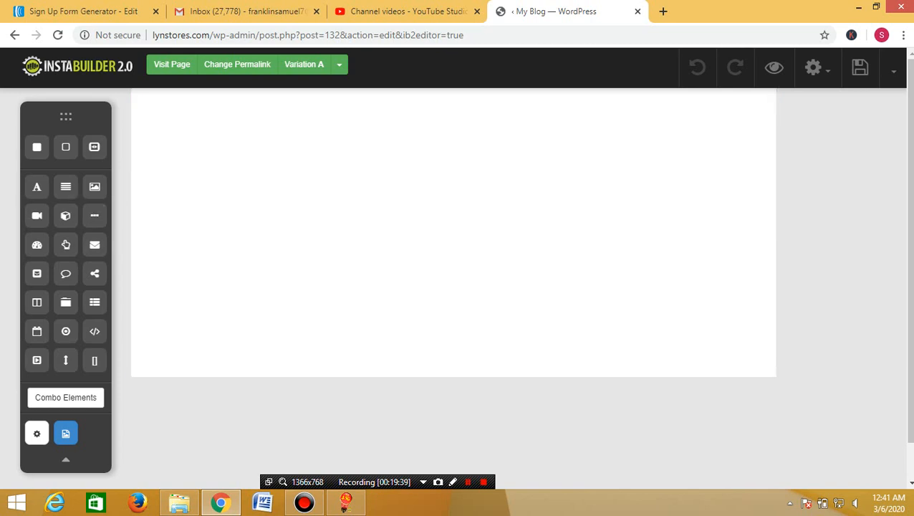
pyautogui.moveTo(95, 244); pyautogui.dragTo(394, 177)
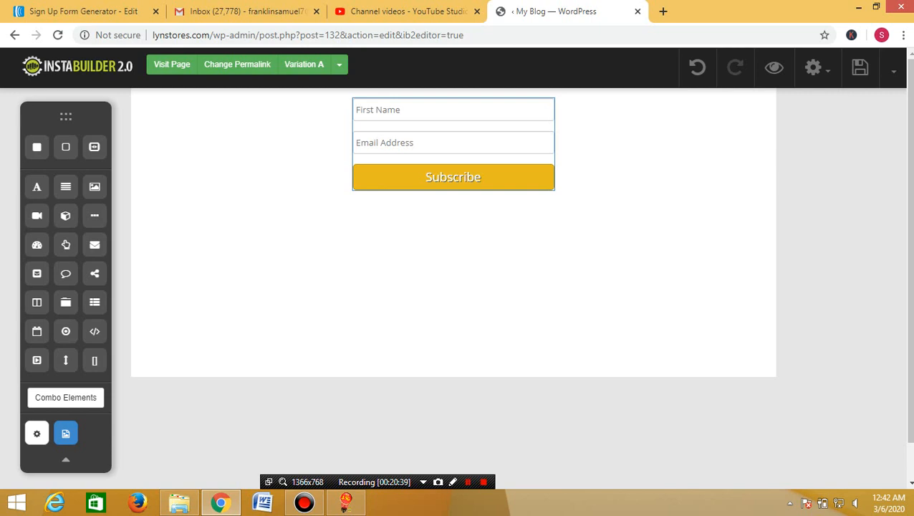
# Add a third field to the opt-in form and set its field name to optin-phone.
pyautogui.click(453, 178)
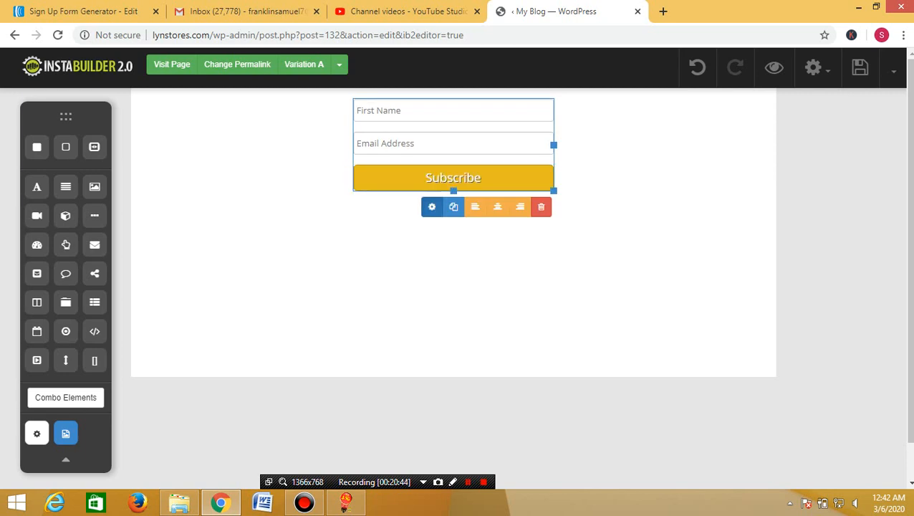
pyautogui.click(432, 206)
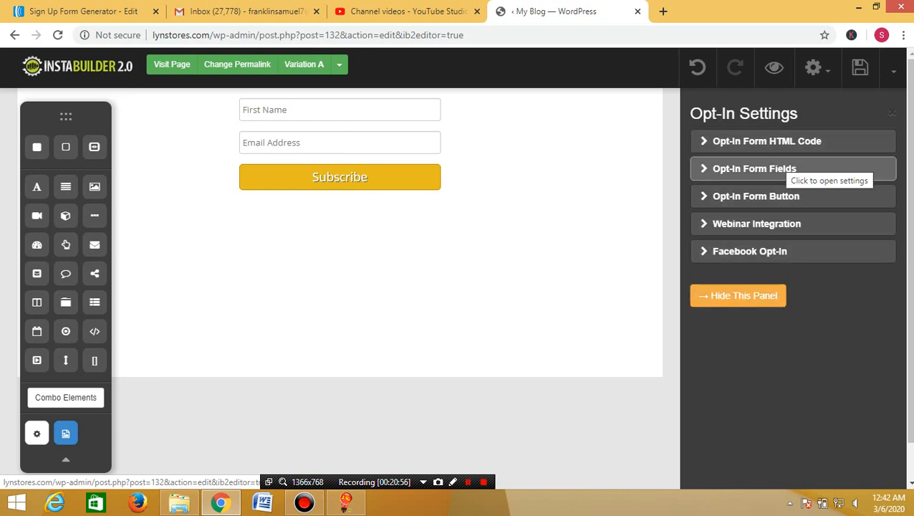
pyautogui.click(785, 170)
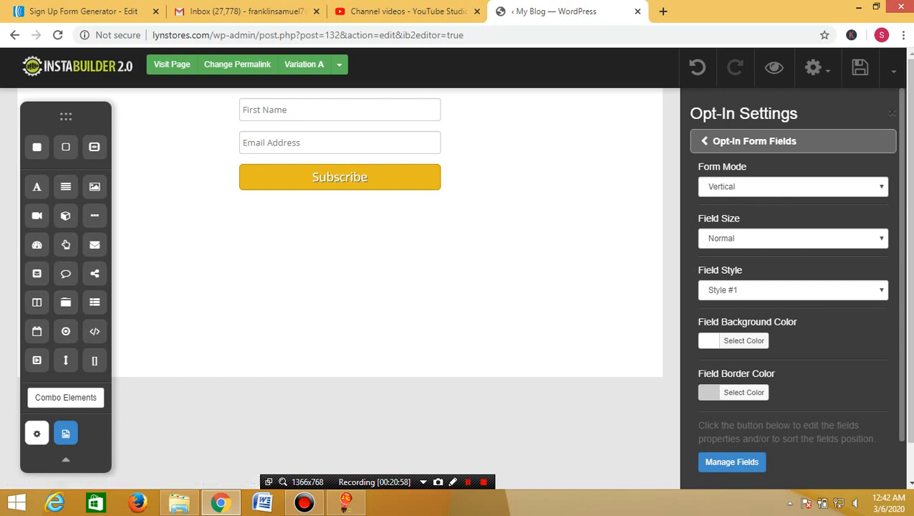
pyautogui.scroll(-1, 387, 215)
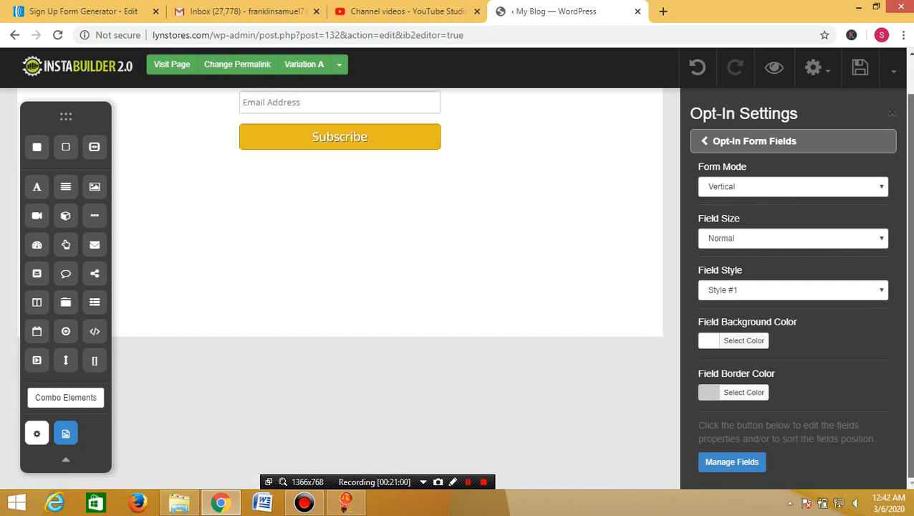
pyautogui.click(731, 462)
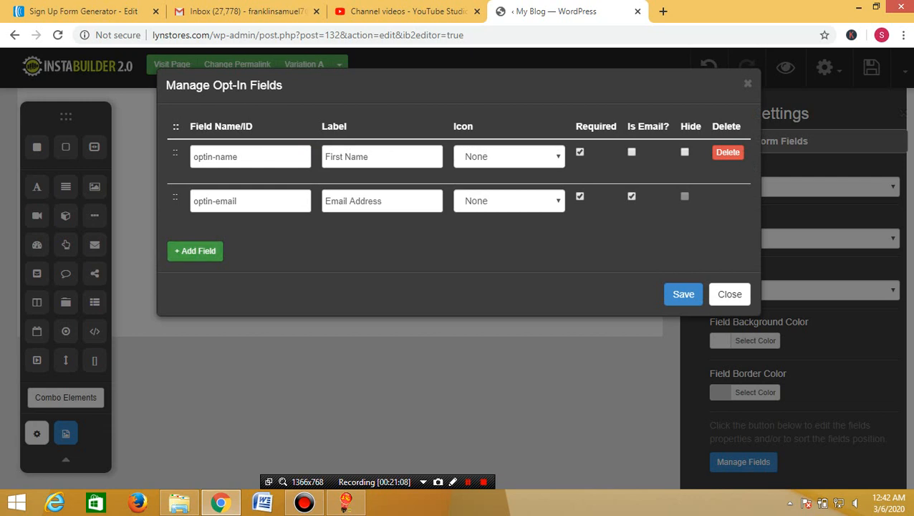
pyautogui.click(195, 251)
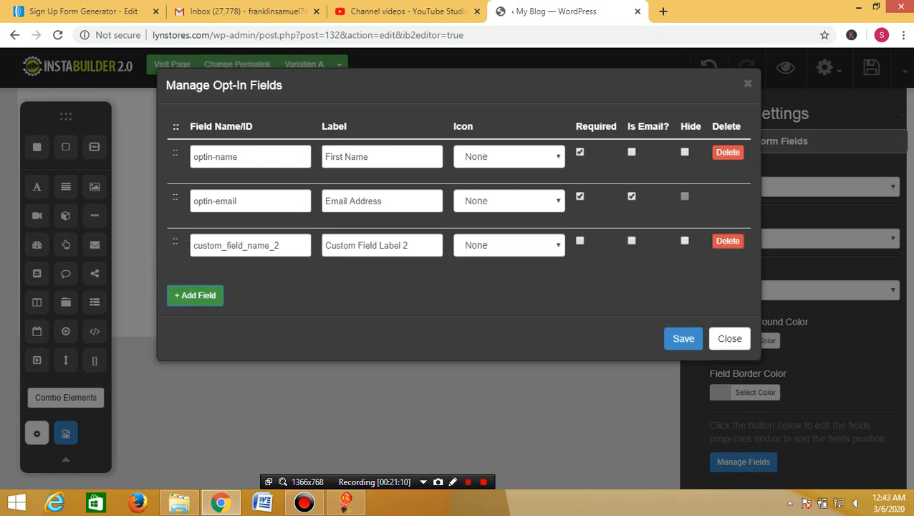
pyautogui.moveTo(281, 244); pyautogui.dragTo(192, 245)
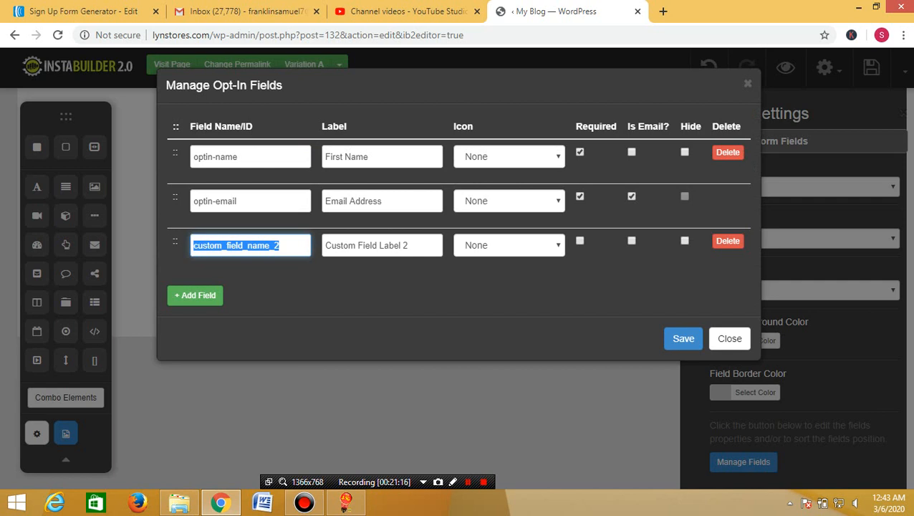
pyautogui.write('p')
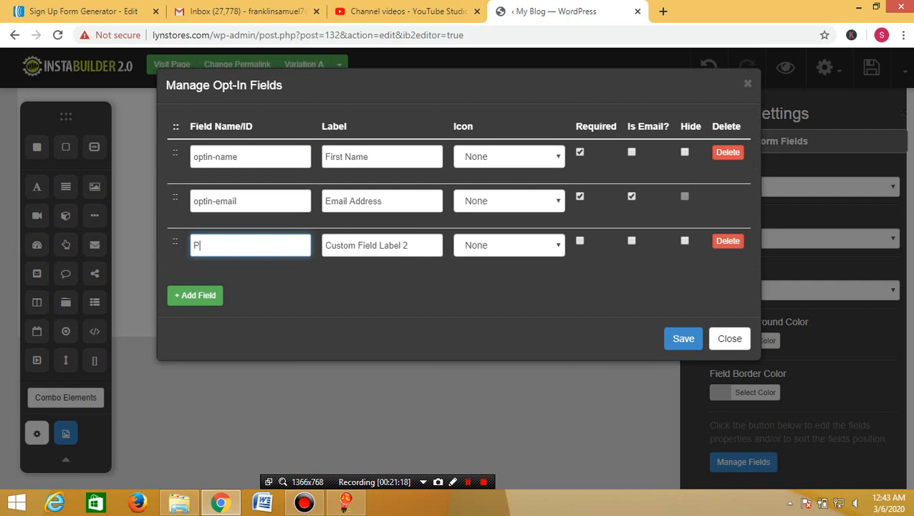
pyautogui.press('BackSpace')
pyautogui.write('optin phone')
pyautogui.click(215, 245)
pyautogui.press('BackSpace')
pyautogui.write('-')
# Label the optin-phone field Phone Number, make it required, and save the opt-in fields.
pyautogui.moveTo(408, 245); pyautogui.dragTo(325, 245)
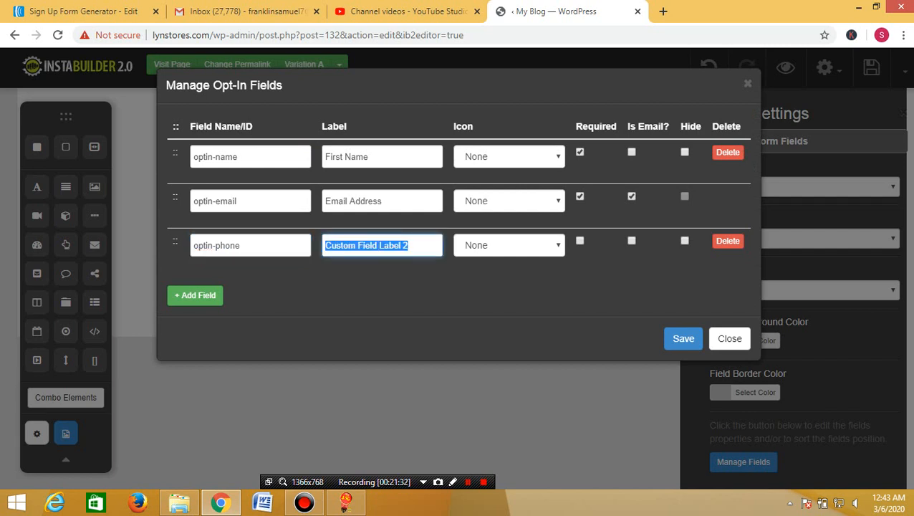
pyautogui.write('P')
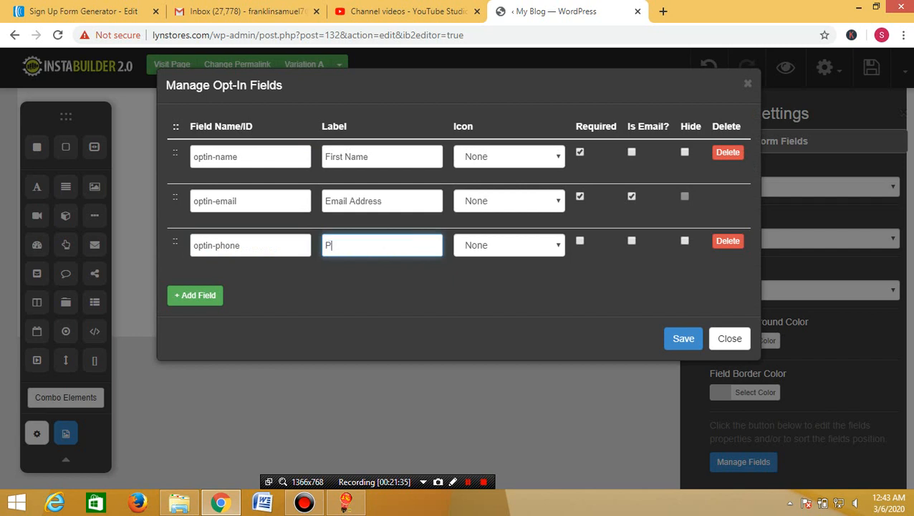
pyautogui.write('hone Numbert')
pyautogui.press('BackSpace')
pyautogui.click(581, 241)
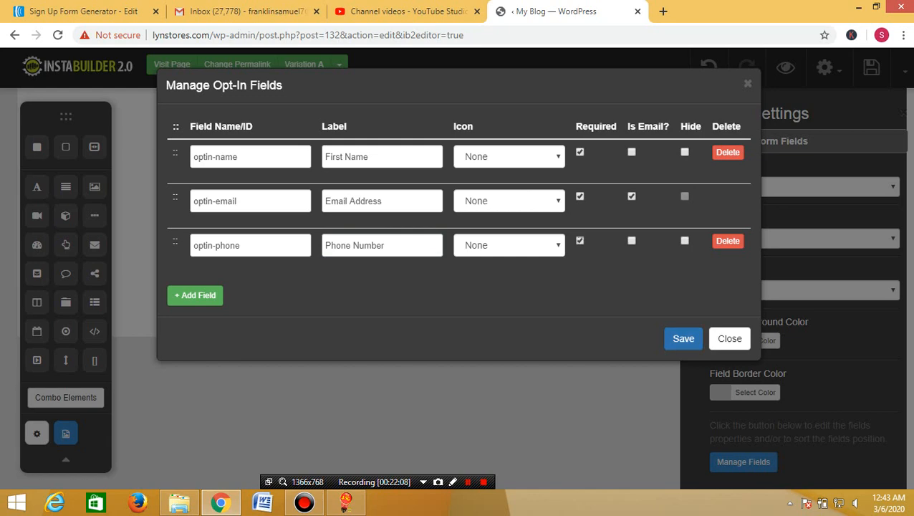
pyautogui.click(683, 338)
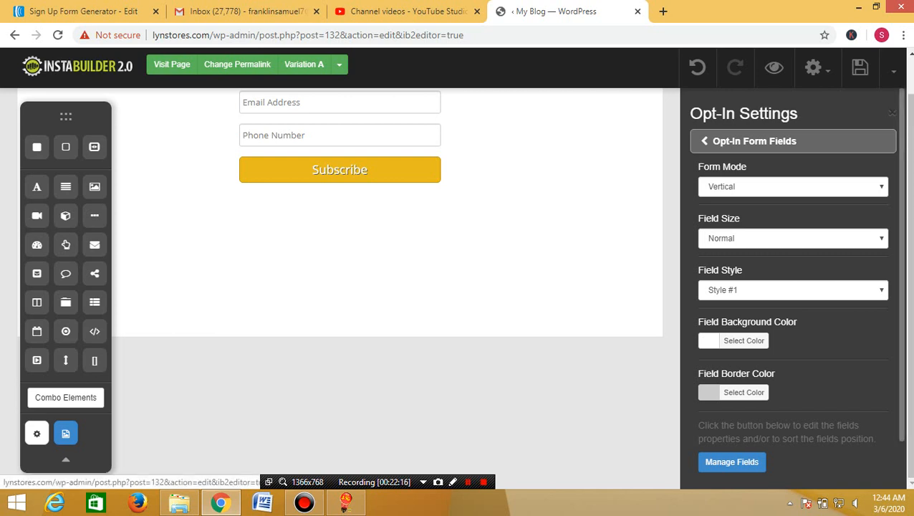
# Paste the copied AWeber form code into the opt-in form's HTML code settings.
pyautogui.click(762, 141)
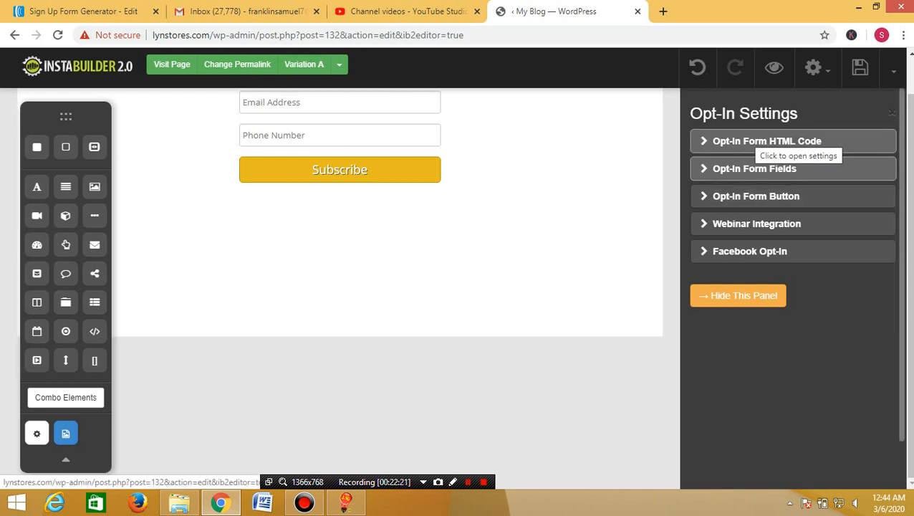
pyautogui.click(759, 141)
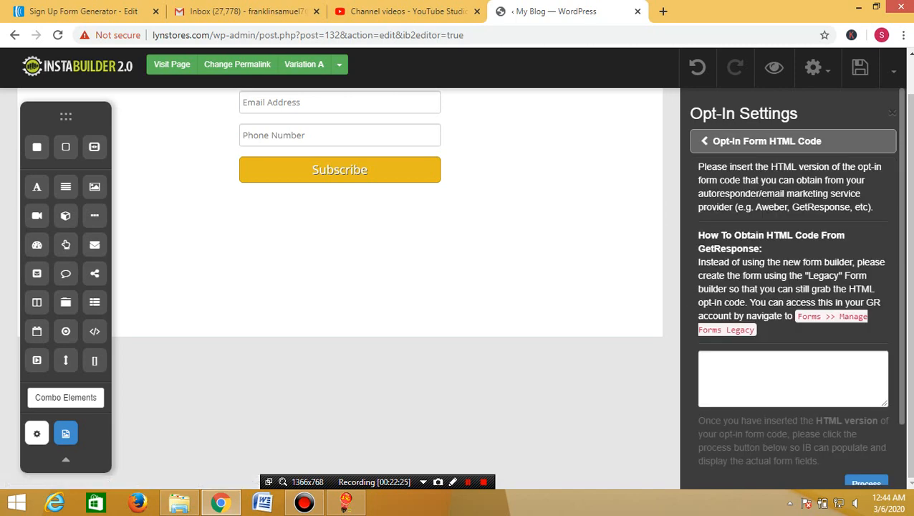
pyautogui.click(86, 11)
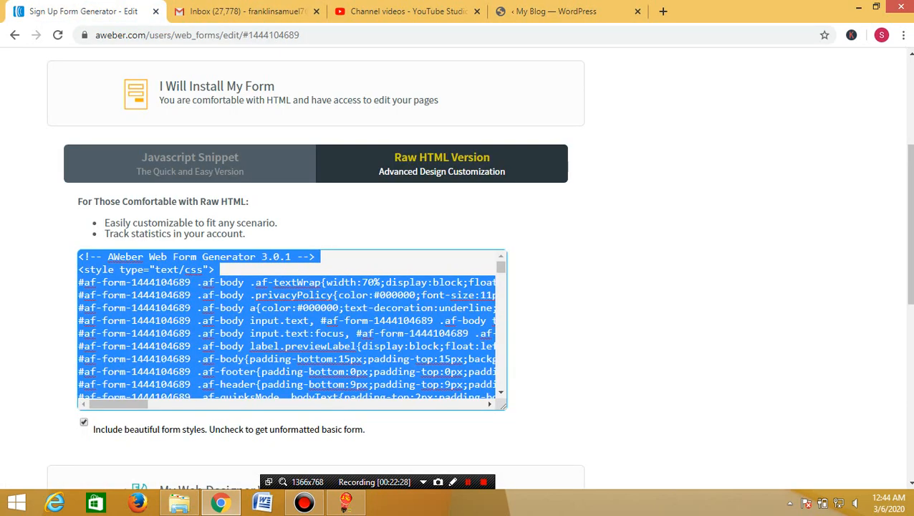
pyautogui.click(551, 12)
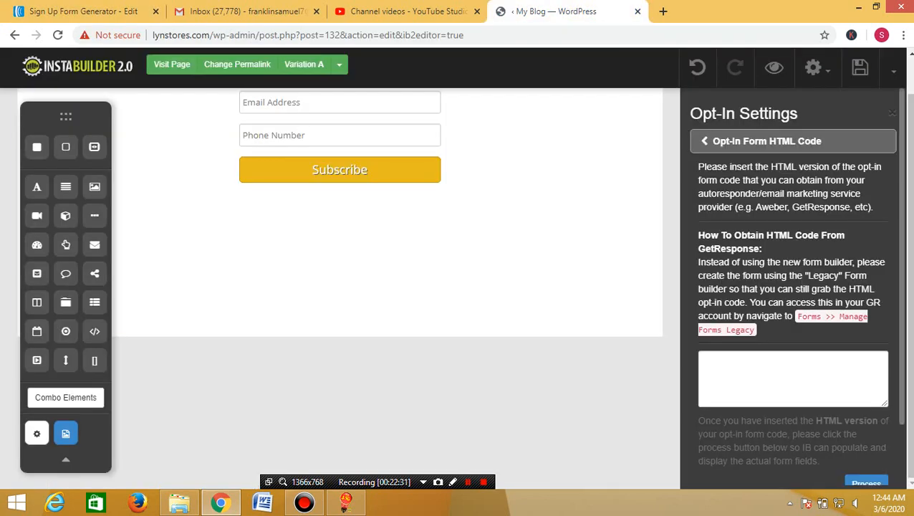
pyautogui.rightClick(725, 361)
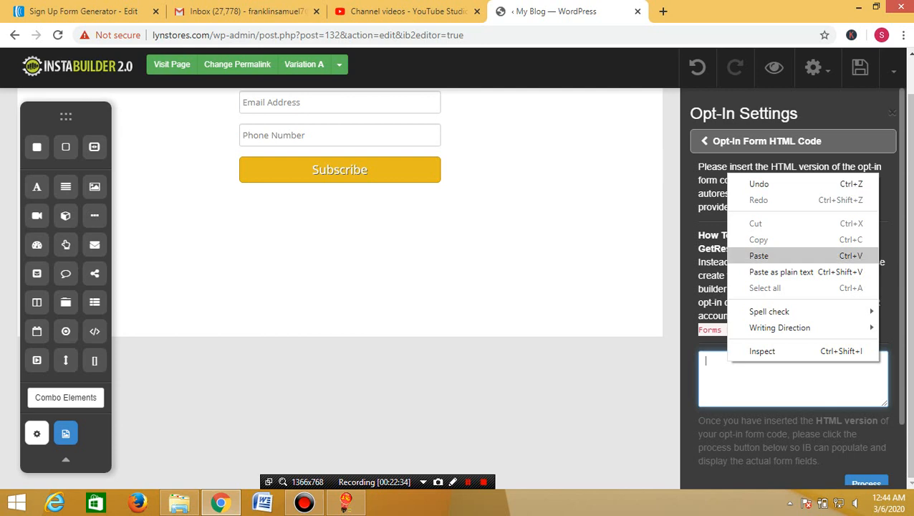
pyautogui.click(752, 255)
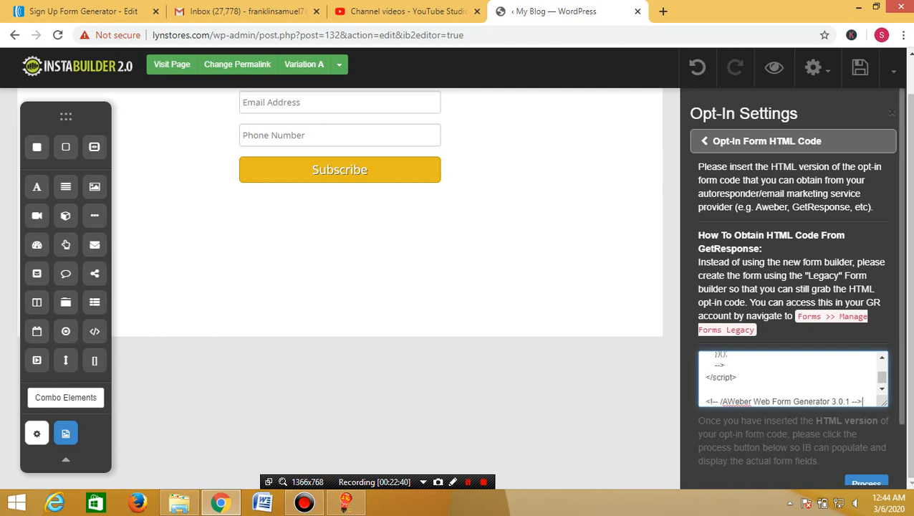
# Examine the opt-in HTML code settings in InstaBuilder and the form's Publish page in AWeber.
pyautogui.moveTo(901, 323); pyautogui.dragTo(901, 379)
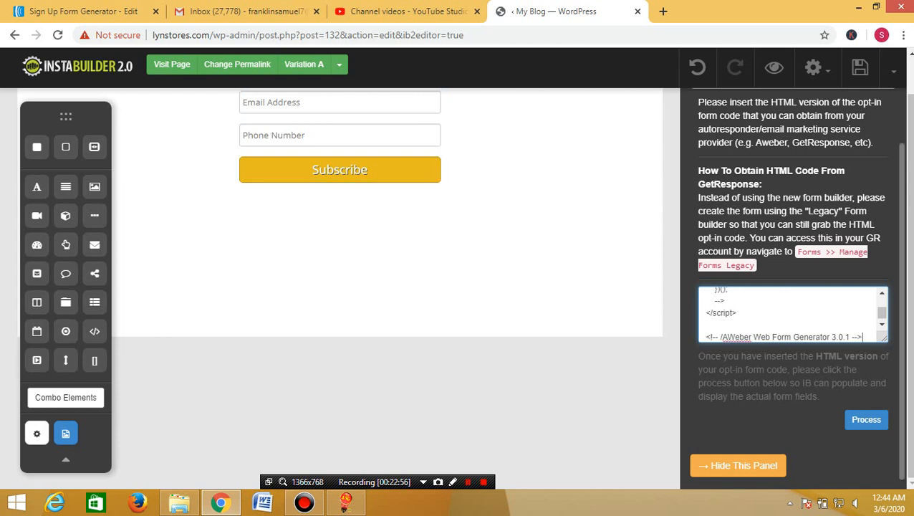
pyautogui.moveTo(901, 311); pyautogui.dragTo(910, 237)
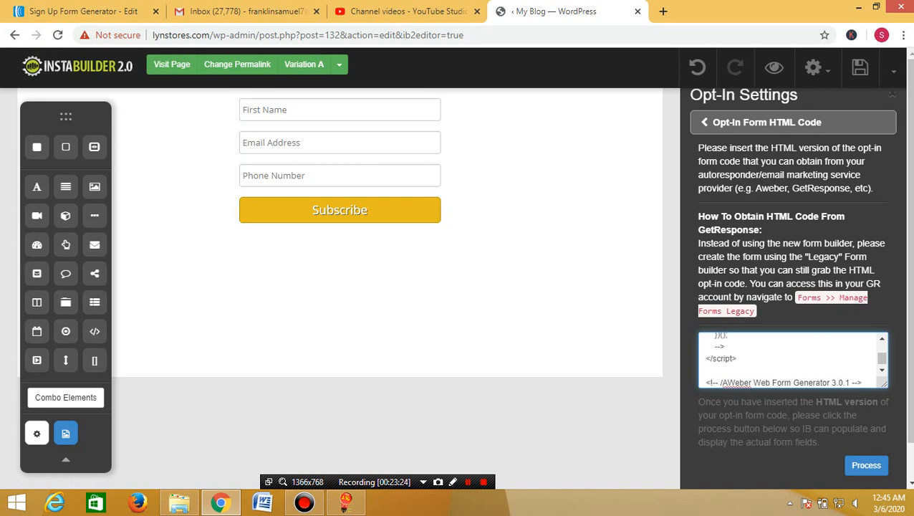
pyautogui.click(83, 11)
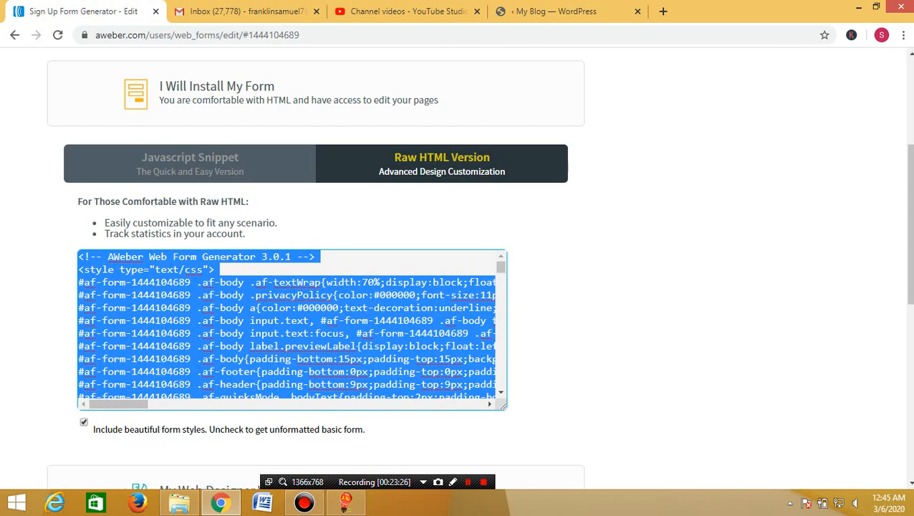
pyautogui.click(588, 12)
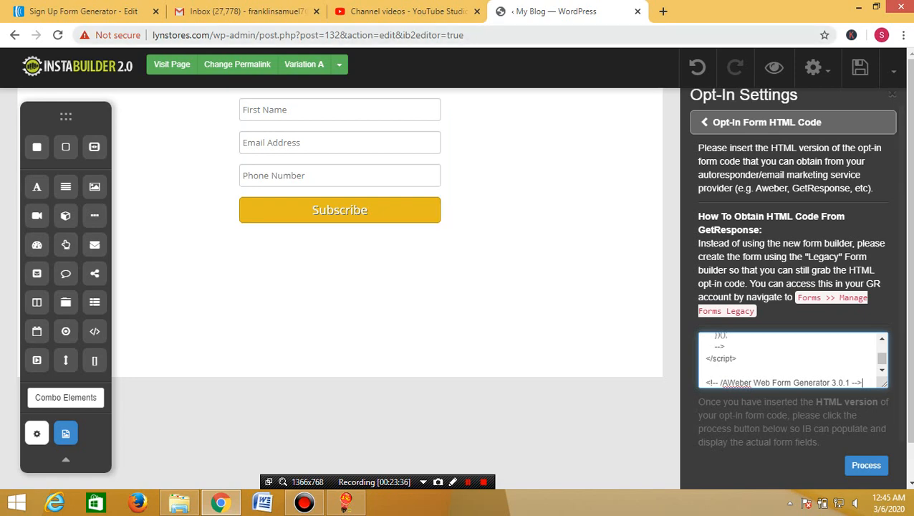
pyautogui.click(84, 11)
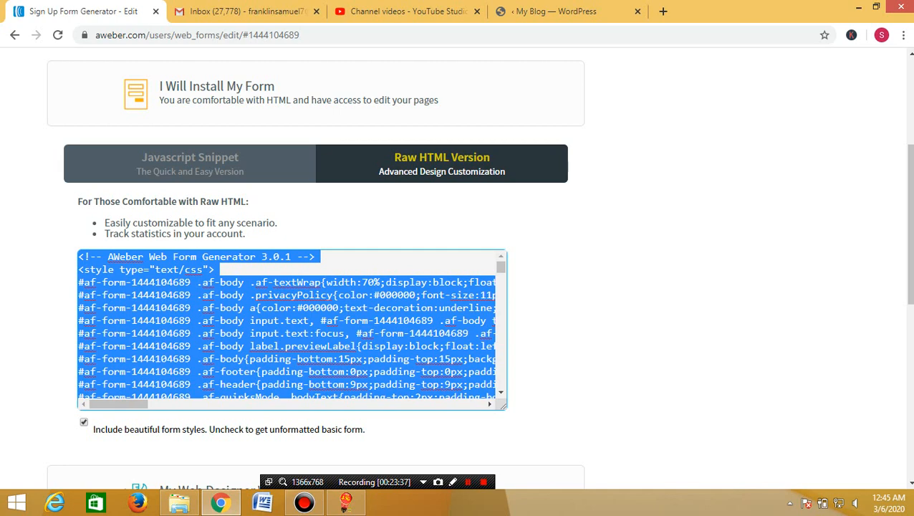
pyautogui.scroll(4, 457, 267)
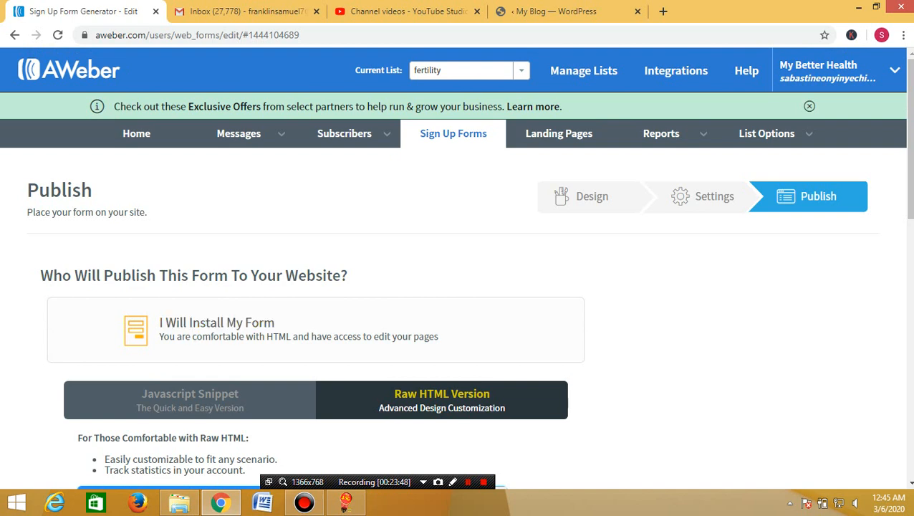
pyautogui.moveTo(911, 136)
pyautogui.mouseDown()
pyautogui.moveTo(911, 347)
pyautogui.moveTo(910, 136)
pyautogui.mouseUp()
pyautogui.click(551, 10)
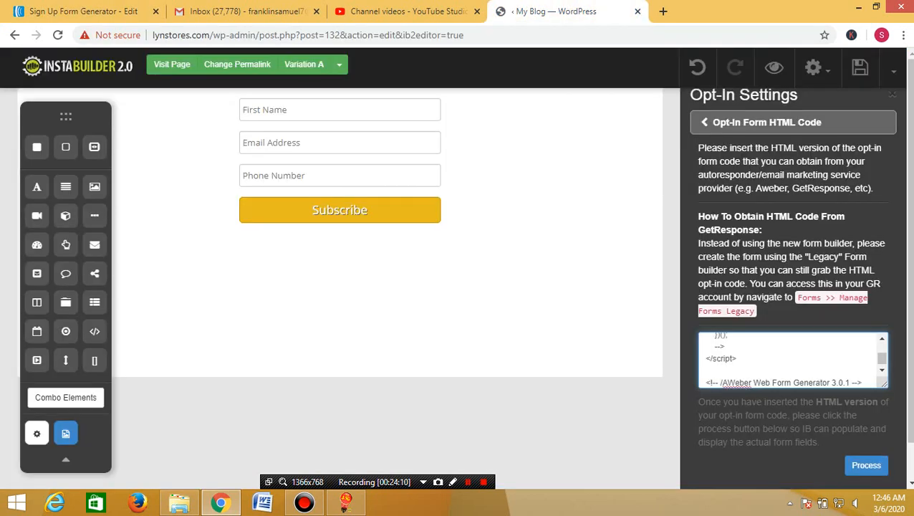